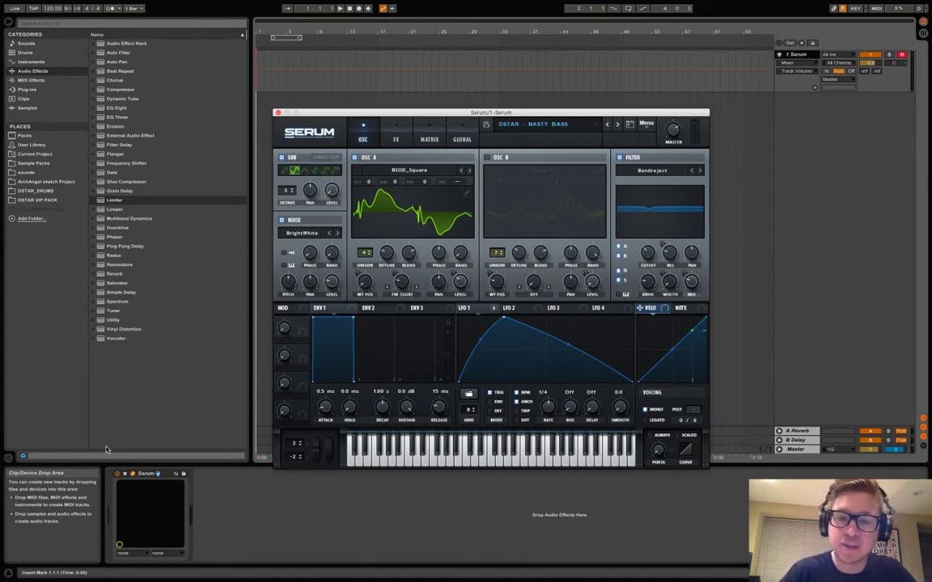
Audition the DSTAR - NASTY BASS preset by playing low notes on the computer MIDI keyboard.
{"action": "left_click", "coordinate": [279, 552]}
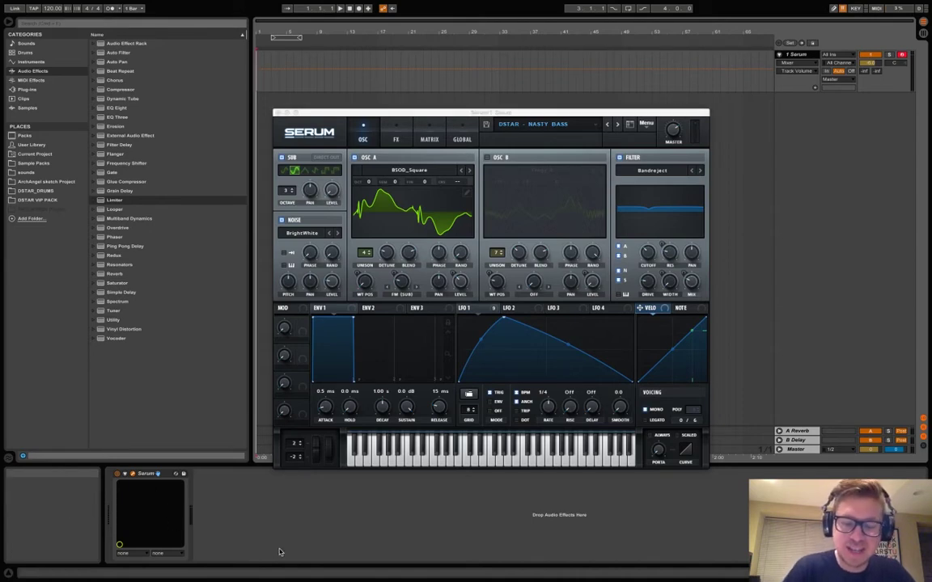
{"action": "key", "text": "g"}
{"action": "key", "text": "h"}
{"action": "key", "text": "s"}
{"action": "key", "text": "z"}
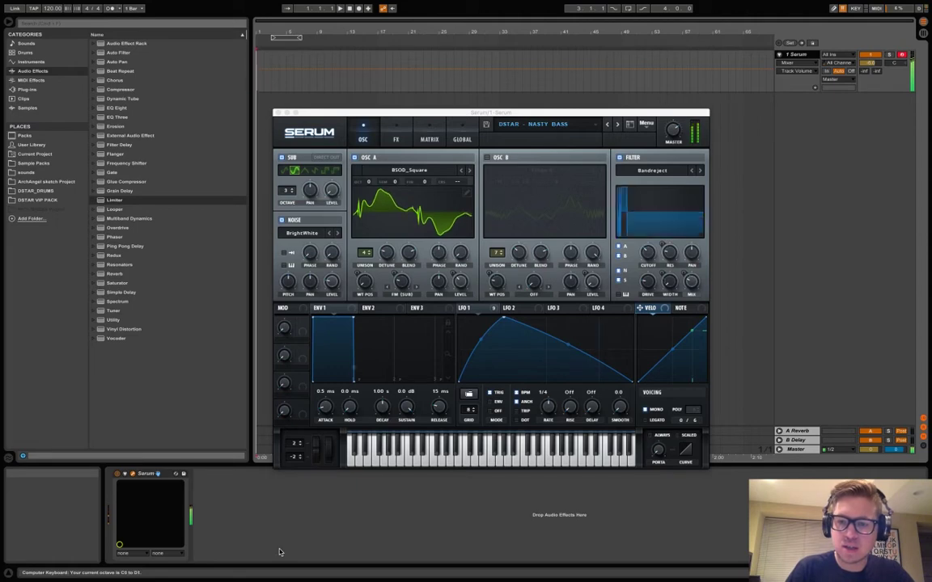
{"action": "key", "text": "a"}
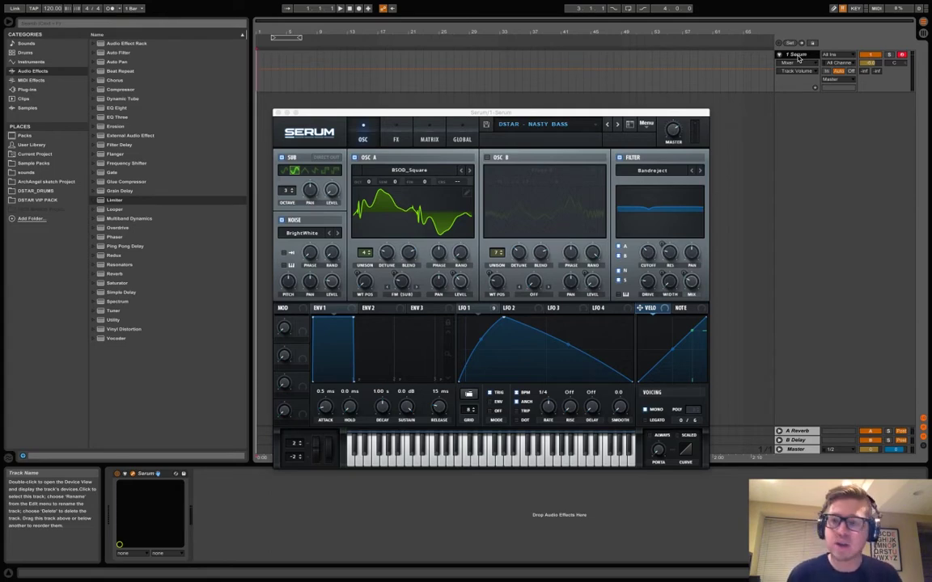
Add a new MIDI track and load a fresh Xfer Records Serum instrument onto it.
{"action": "key", "text": "ctrl+shift+t"}
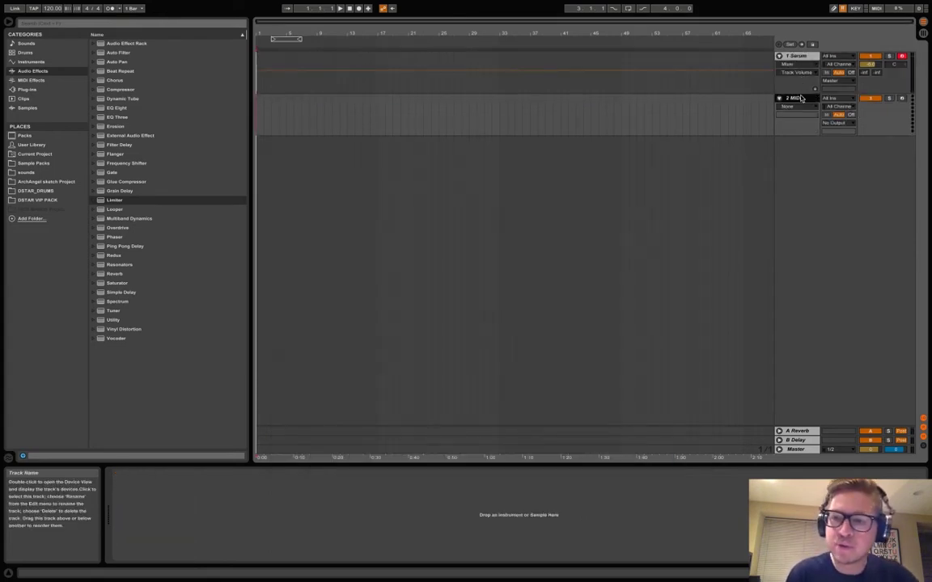
{"action": "left_click", "coordinate": [27, 89]}
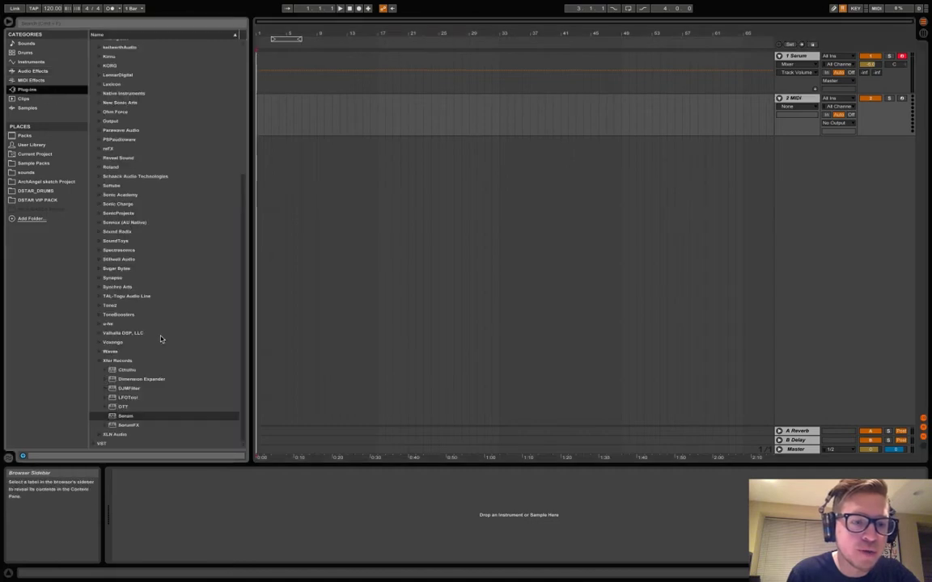
{"action": "double_click", "coordinate": [127, 416]}
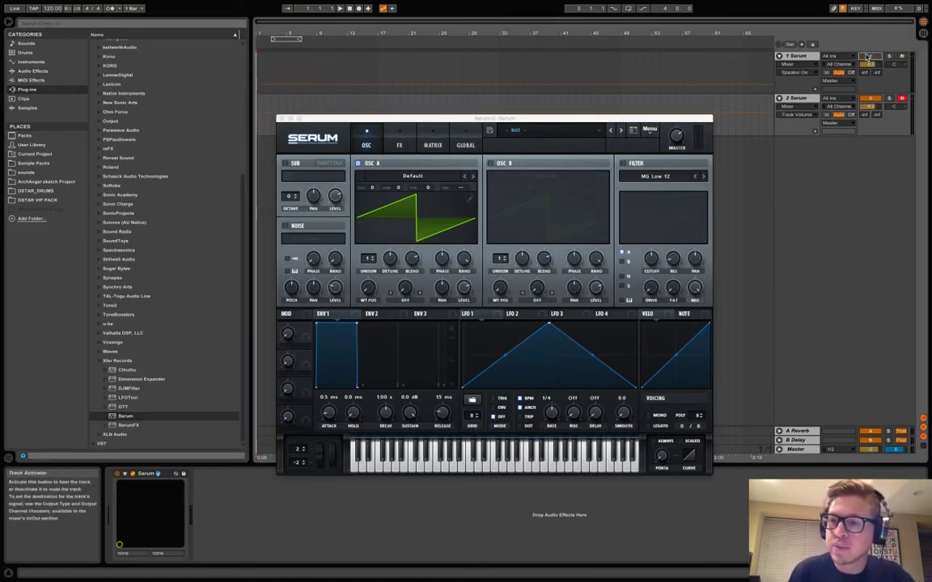
Load the BSOD_Square wavetable from the Analog category into oscillator A.
{"action": "left_click", "coordinate": [394, 177]}
{"action": "mouse_move", "coordinate": [486, 205]}
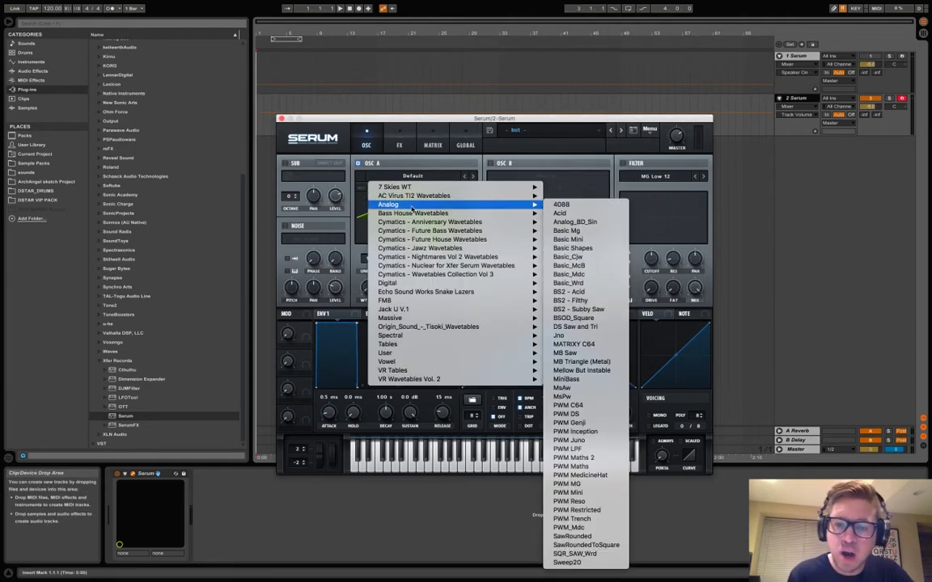
{"action": "left_click", "coordinate": [573, 318]}
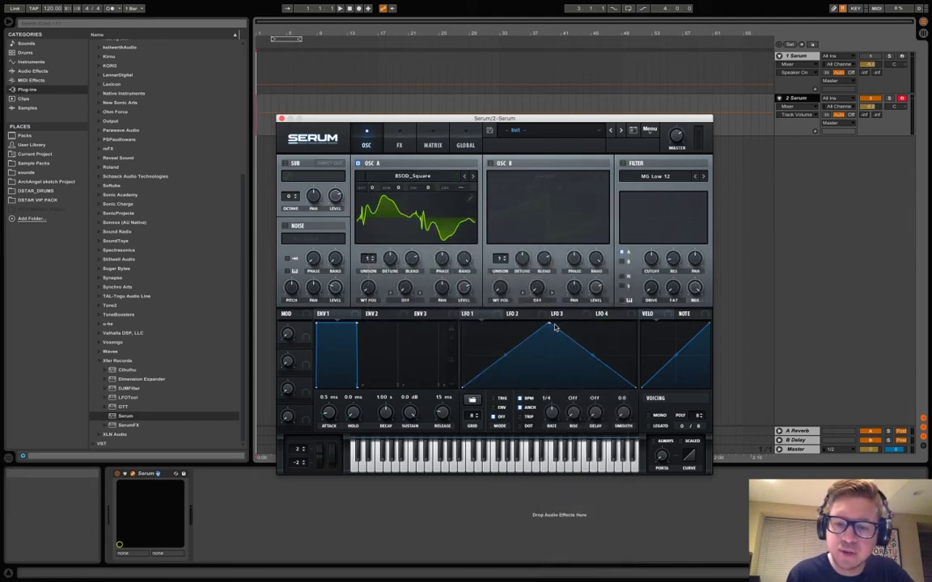
Shape LFO 1 with an early peak and a bowed rise and decay, and assign it to oscillator A's level.
{"action": "left_click_drag", "start_coordinate": [548, 327], "coordinate": [483, 342]}
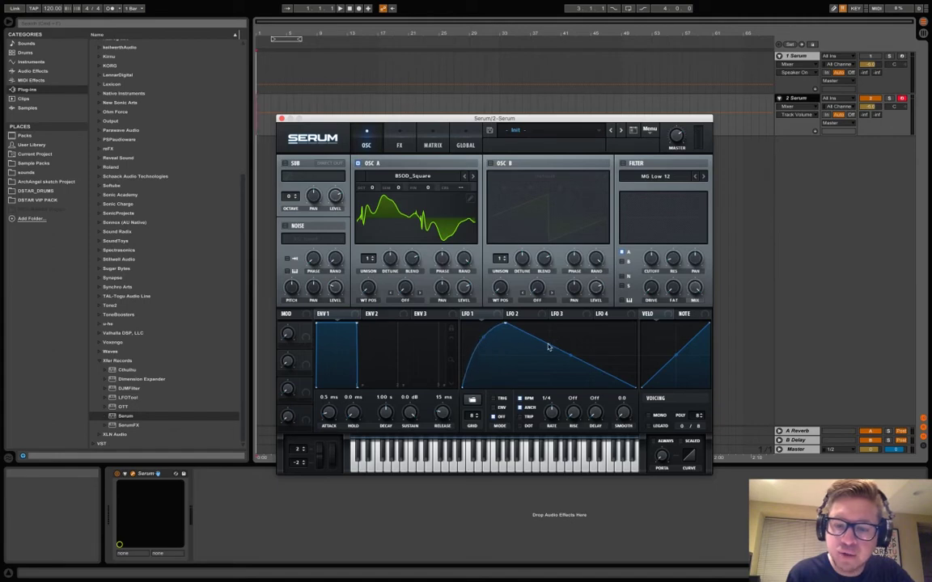
{"action": "left_click_drag", "start_coordinate": [570, 354], "coordinate": [570, 351]}
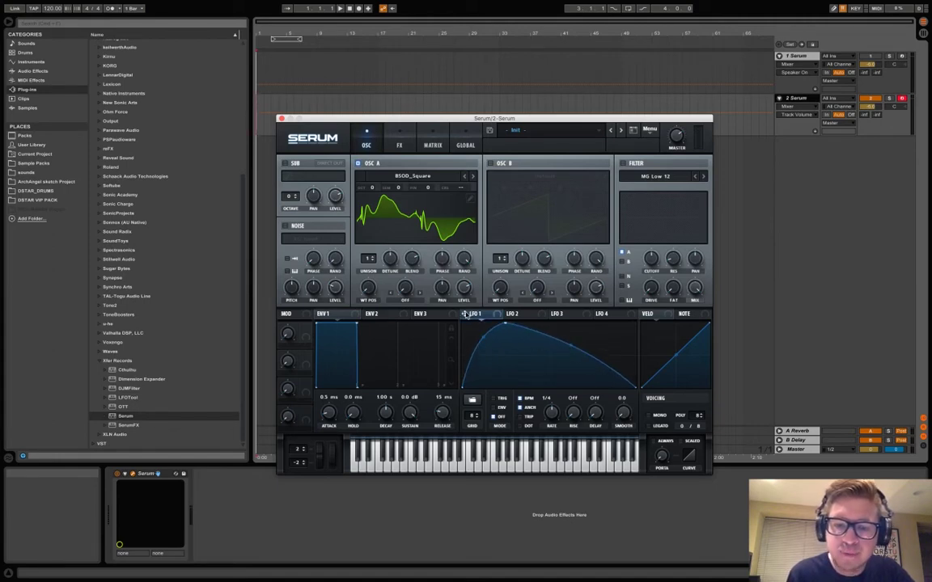
{"action": "left_click_drag", "start_coordinate": [467, 315], "coordinate": [464, 289]}
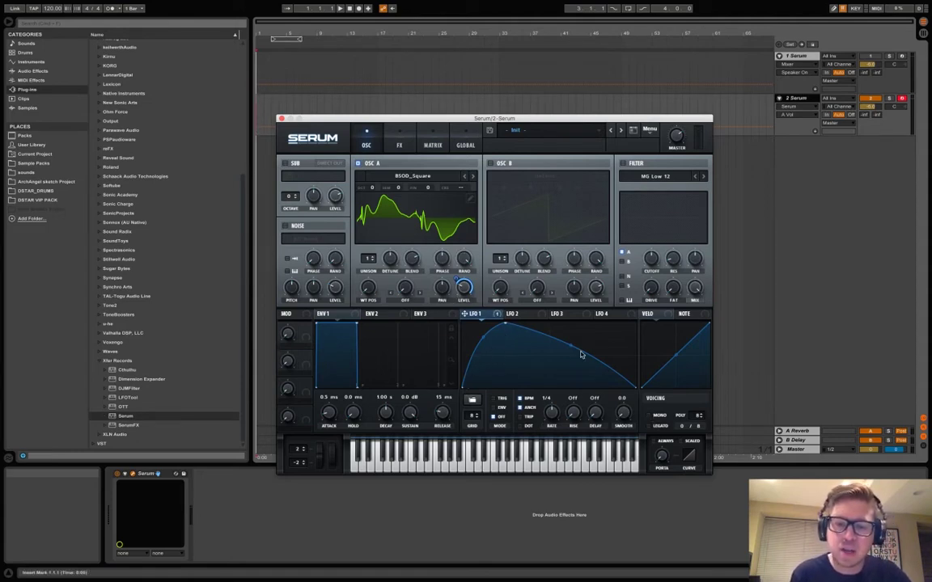
{"action": "key", "text": "a"}
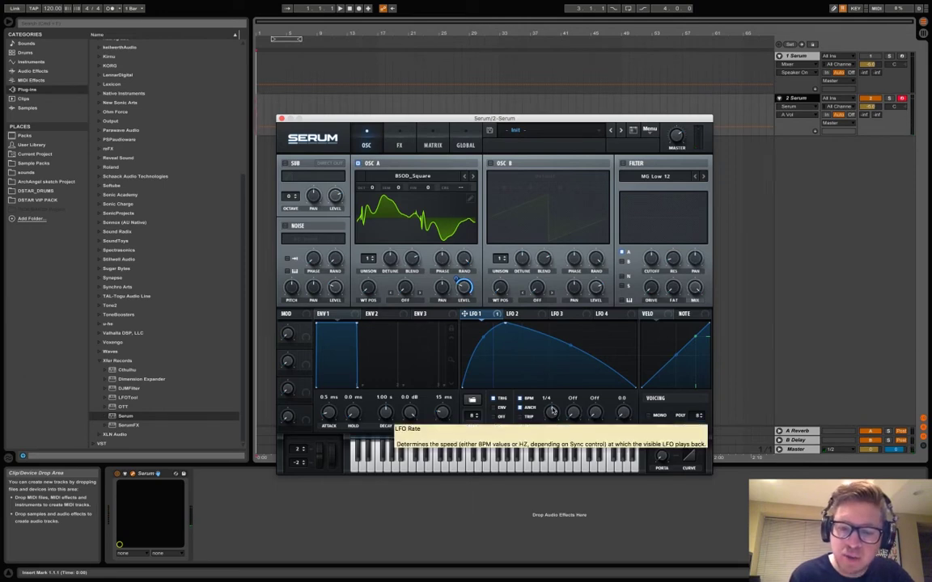
Set oscillator A's unison to 4 voices and turn down its random phase.
{"action": "mouse_move", "coordinate": [466, 292]}
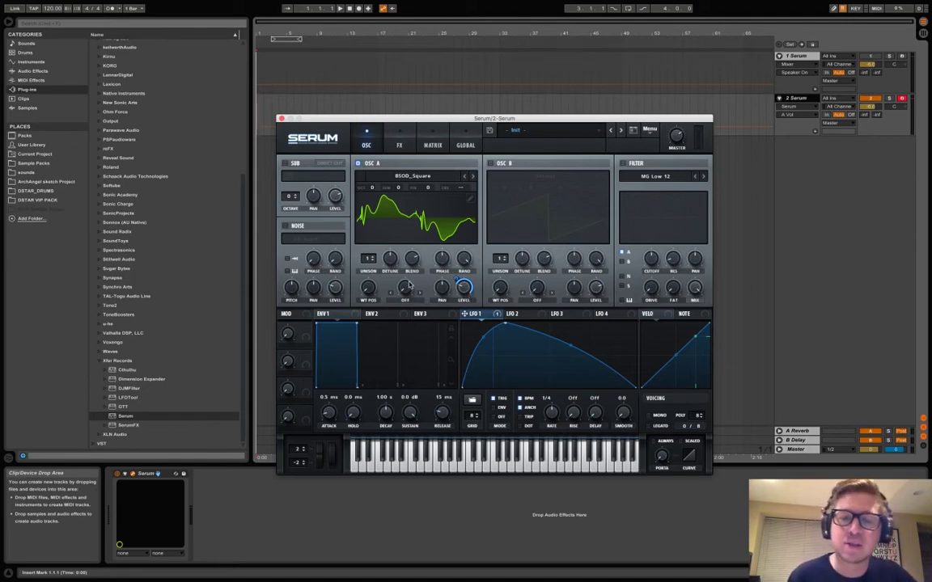
{"action": "mouse_move", "coordinate": [397, 276]}
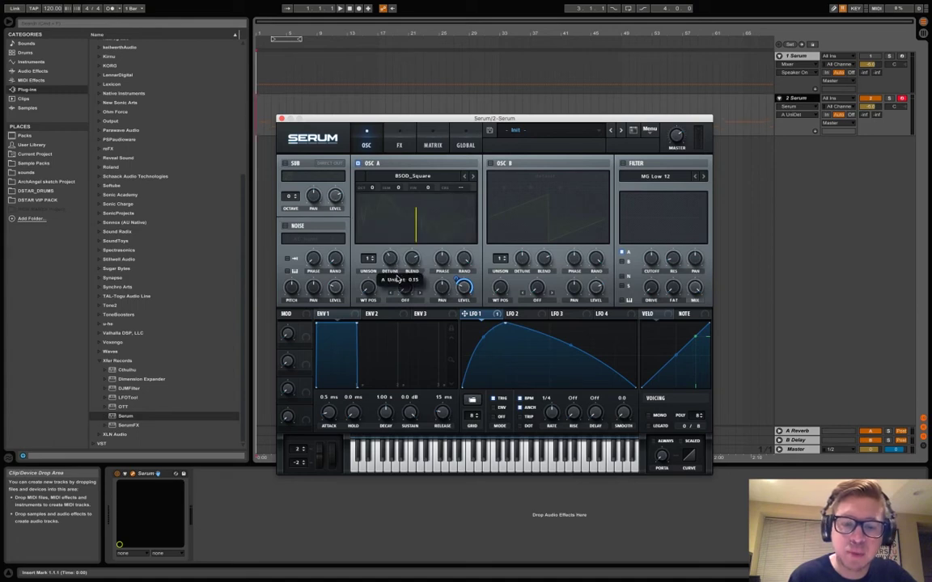
{"action": "left_click_drag", "start_coordinate": [368, 258], "coordinate": [366, 234]}
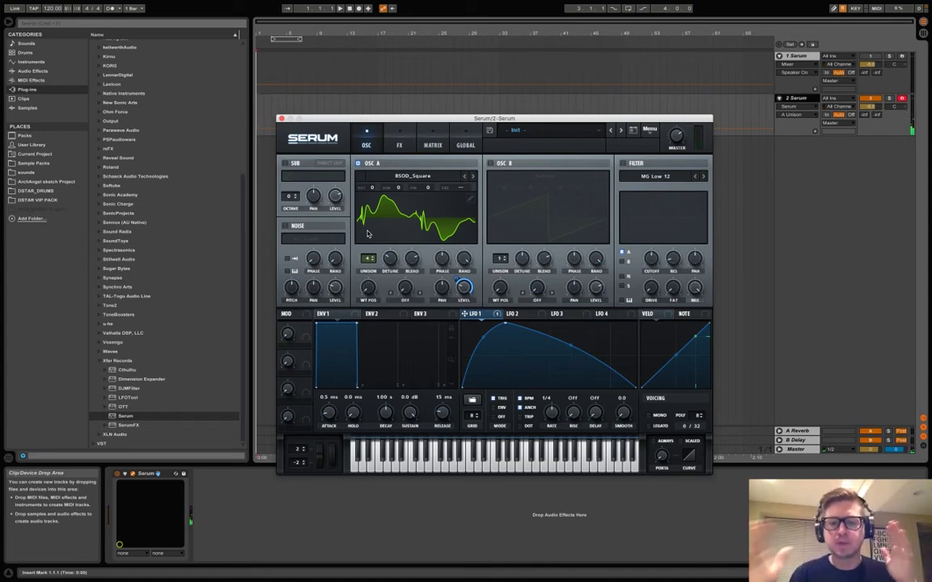
{"action": "left_click", "coordinate": [464, 261]}
{"action": "left_click_drag", "start_coordinate": [464, 260], "coordinate": [463, 393]}
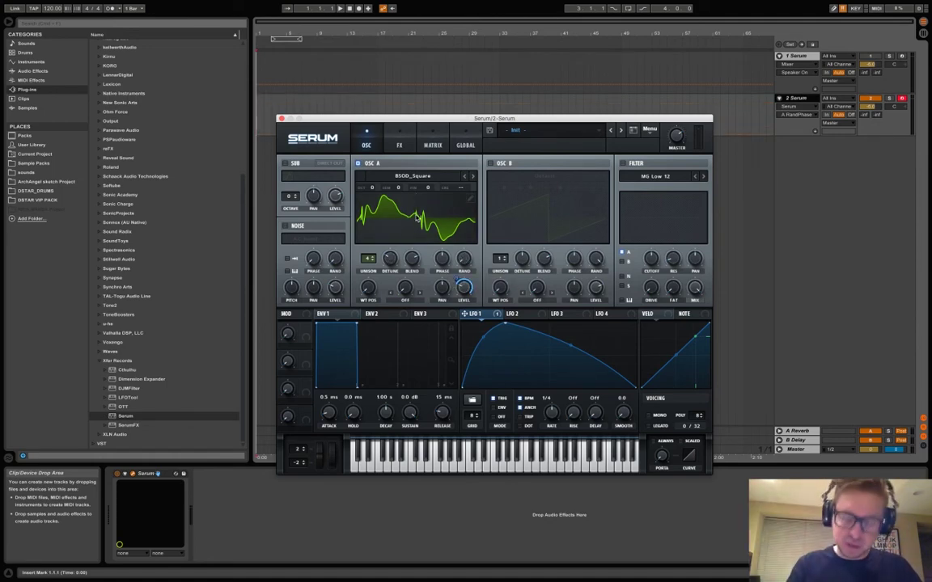
{"action": "key", "text": "a"}
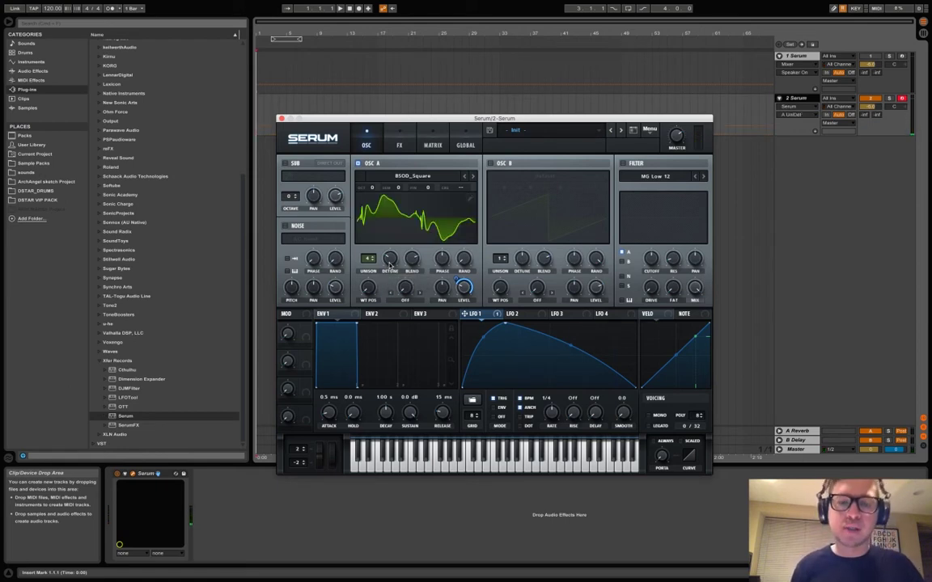
{"action": "left_click", "coordinate": [466, 271]}
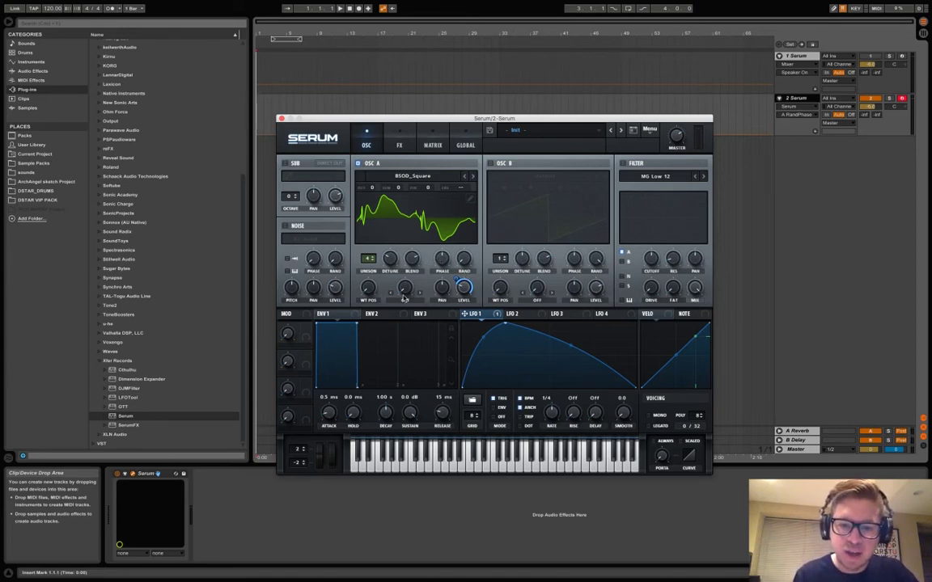
Assign LFO 1 to oscillator A's wavetable position.
{"action": "left_click_drag", "start_coordinate": [466, 314], "coordinate": [368, 287]}
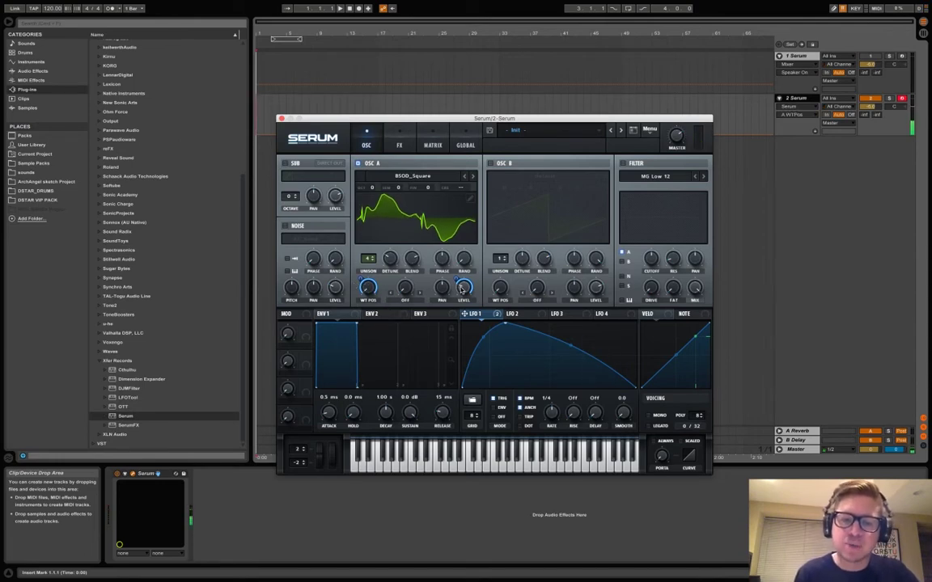
{"action": "left_click", "coordinate": [407, 301]}
{"action": "left_click", "coordinate": [405, 303]}
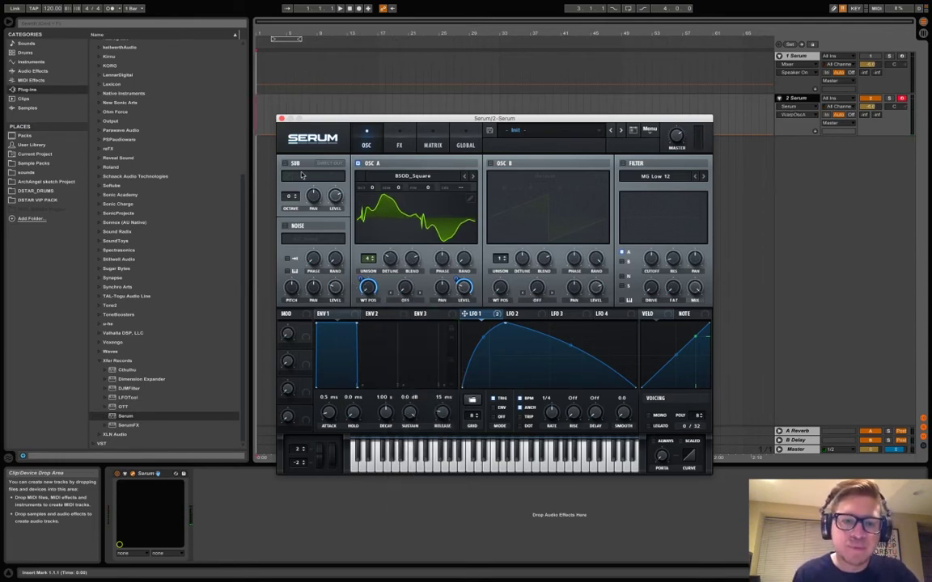
Enable the sub oscillator, raise its octave to 3 and choose the second waveform shape.
{"action": "left_click", "coordinate": [295, 165]}
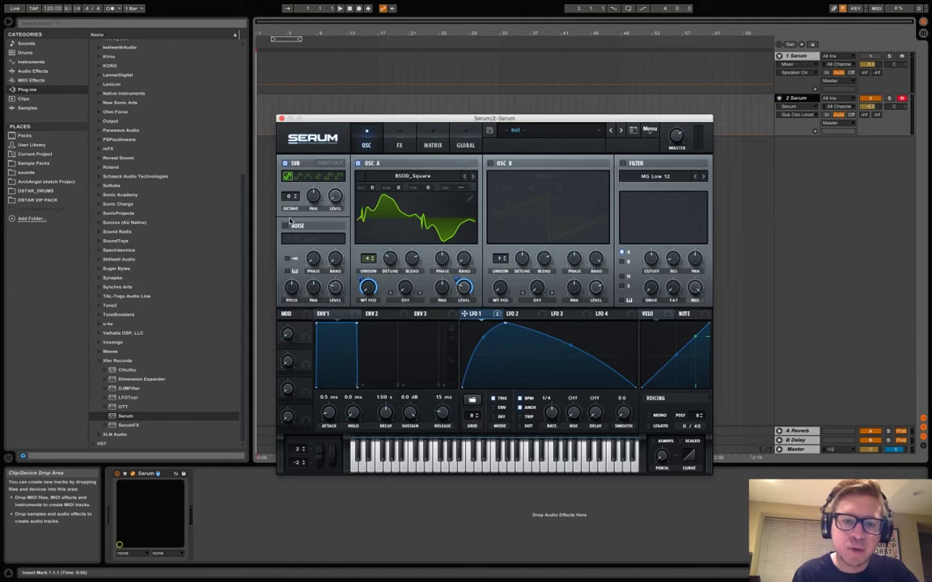
{"action": "left_click_drag", "start_coordinate": [293, 195], "coordinate": [294, 189]}
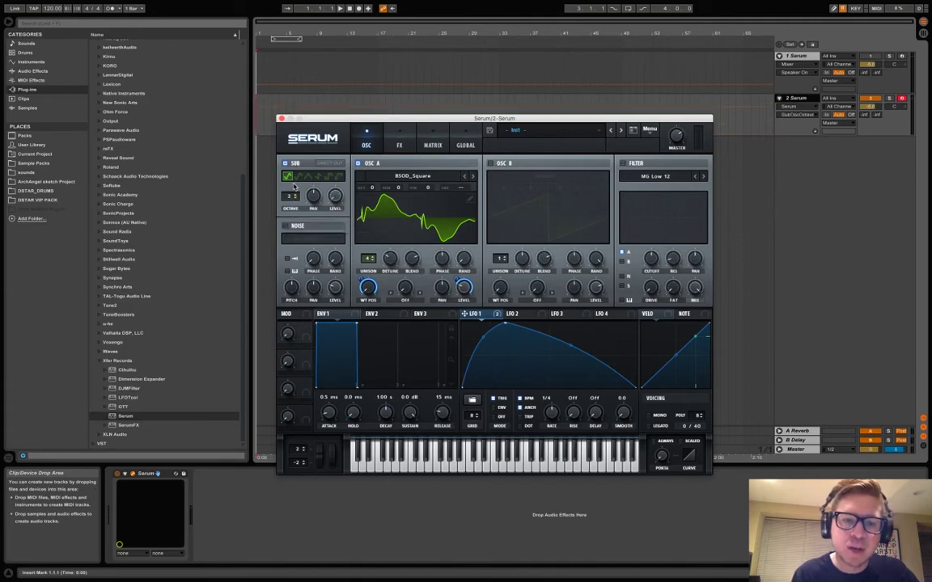
{"action": "left_click", "coordinate": [299, 177]}
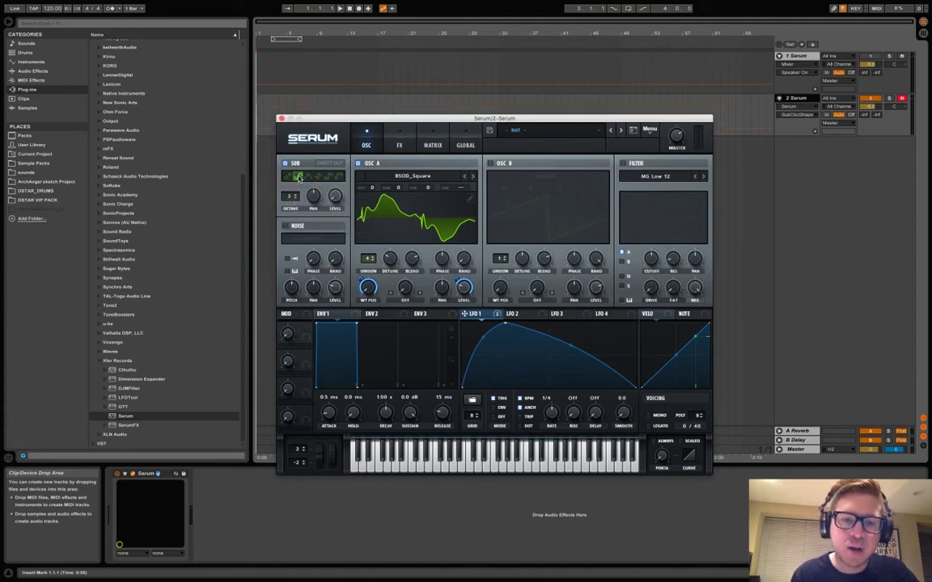
{"action": "left_click", "coordinate": [291, 178]}
{"action": "left_click", "coordinate": [297, 179]}
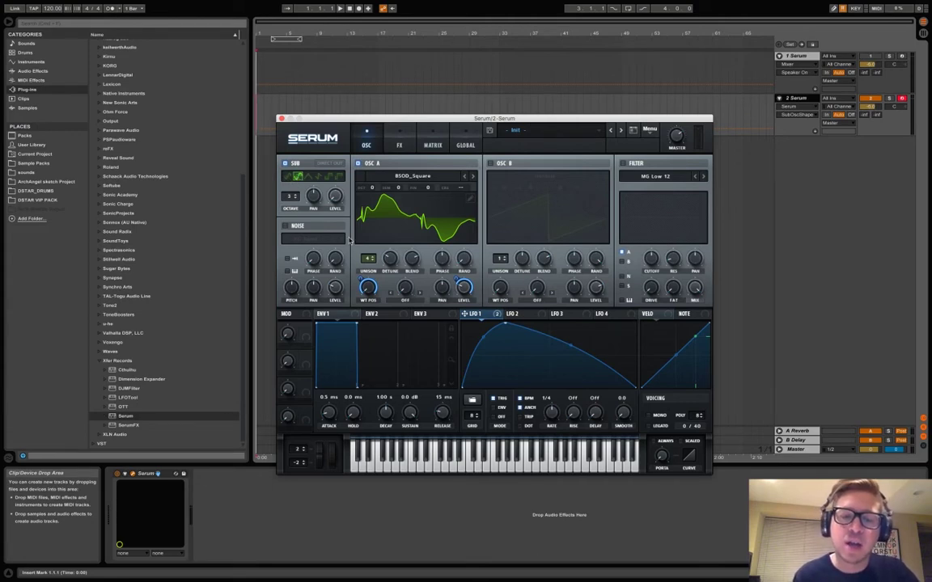
Set oscillator A's warp mode to FM Sub Osc with an amount of about 24%.
{"action": "left_click", "coordinate": [406, 300]}
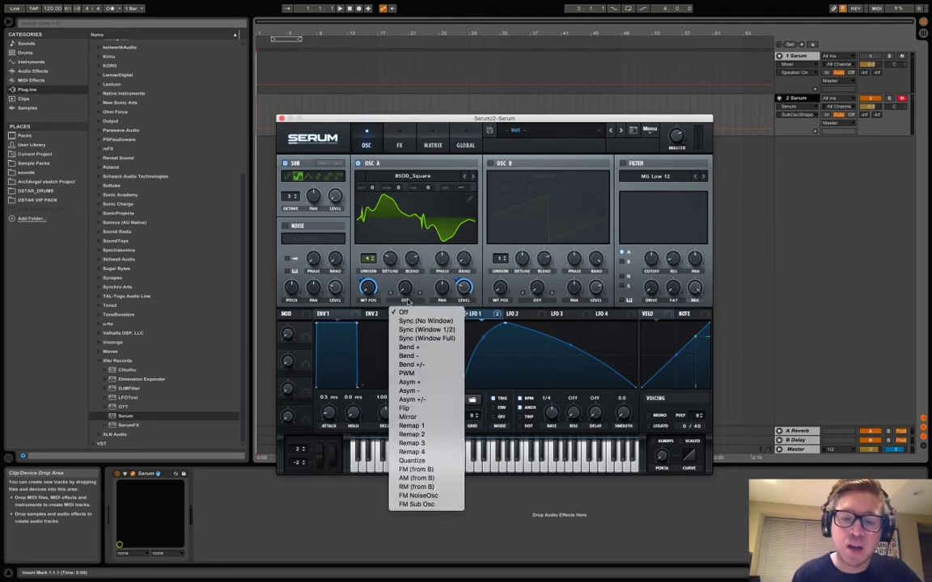
{"action": "left_click", "coordinate": [403, 505]}
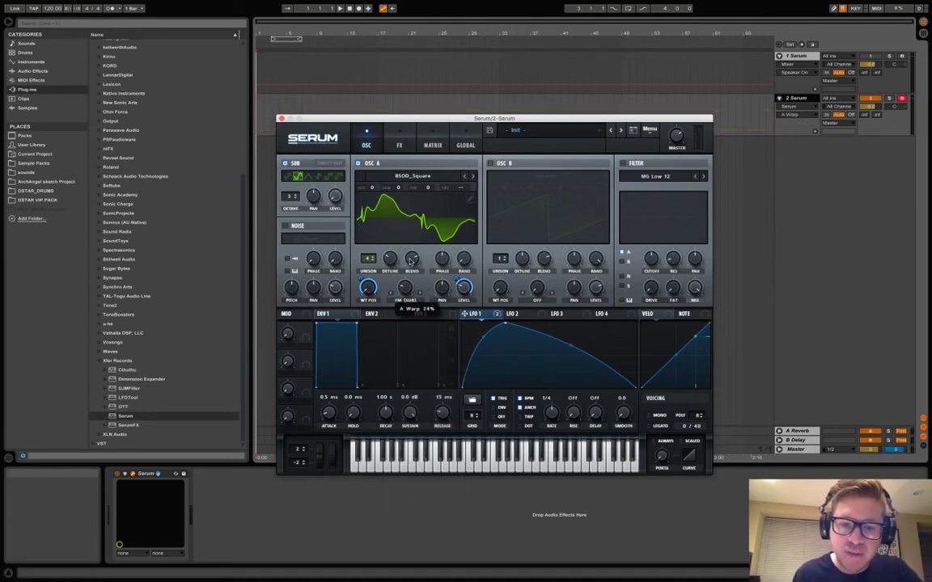
{"action": "left_click_drag", "start_coordinate": [412, 257], "coordinate": [411, 254]}
Assign LFO 1 to oscillator A's FM warp, adjust the warp amount to about 27% and audition the sound.
{"action": "left_click_drag", "start_coordinate": [466, 314], "coordinate": [419, 295]}
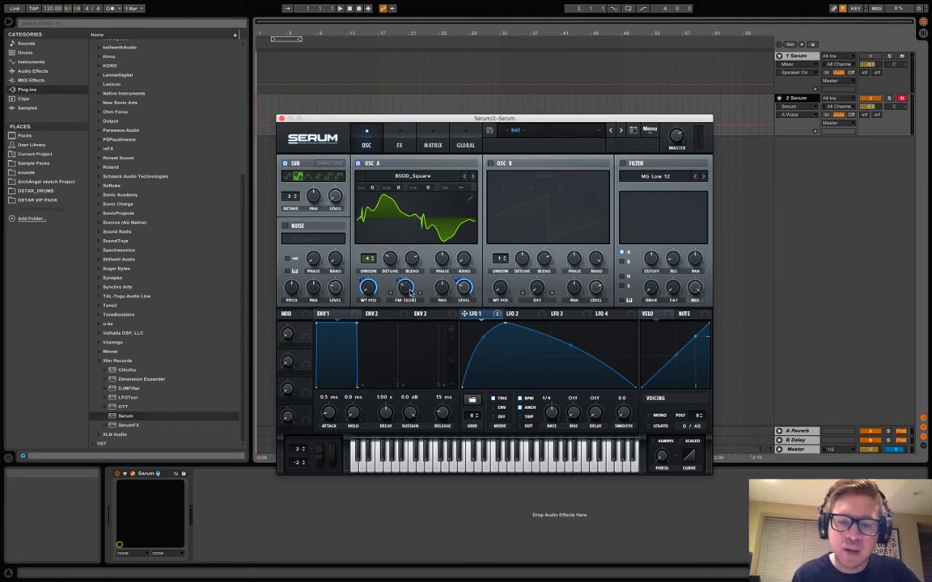
{"action": "mouse_move", "coordinate": [400, 280]}
{"action": "left_click_drag", "start_coordinate": [399, 303], "coordinate": [402, 304]}
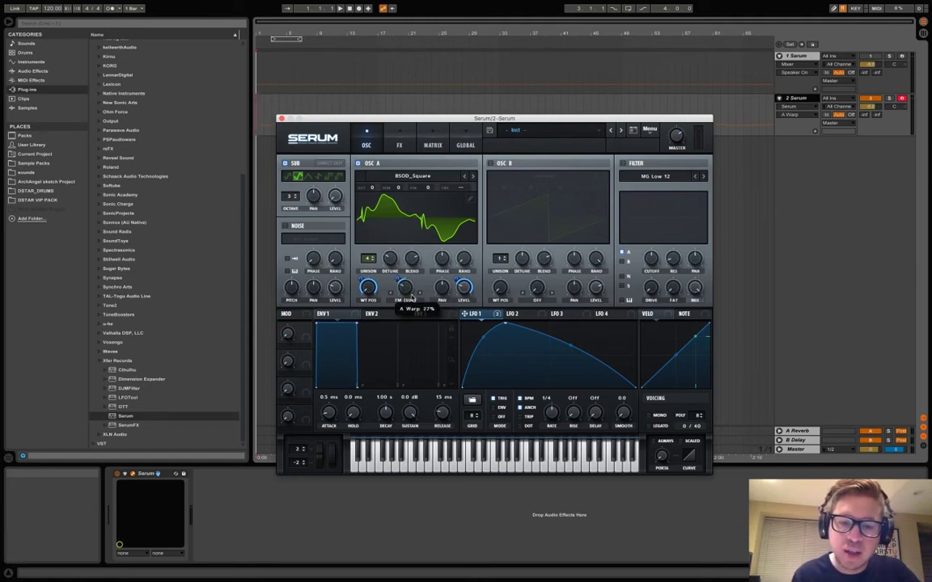
{"action": "key", "text": "a"}
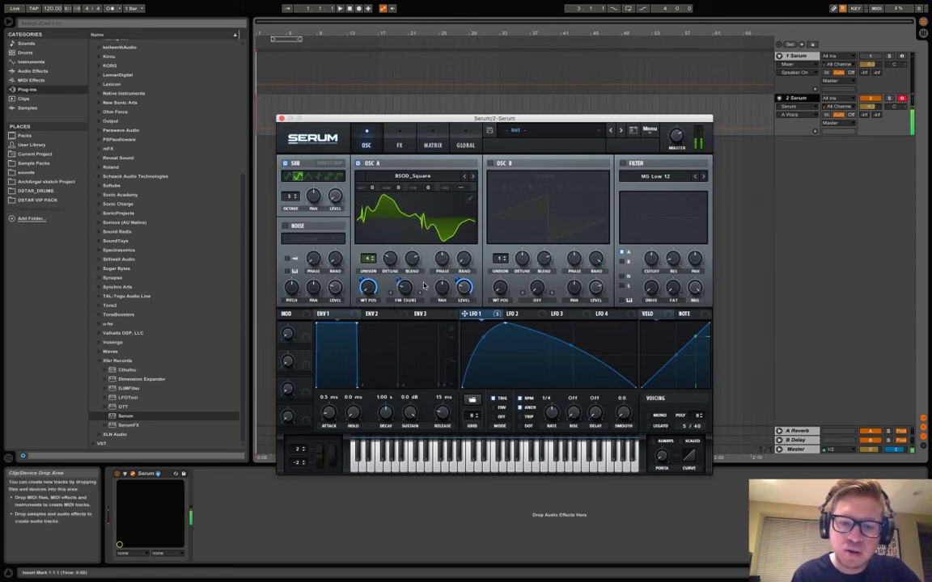
{"action": "mouse_move", "coordinate": [413, 292]}
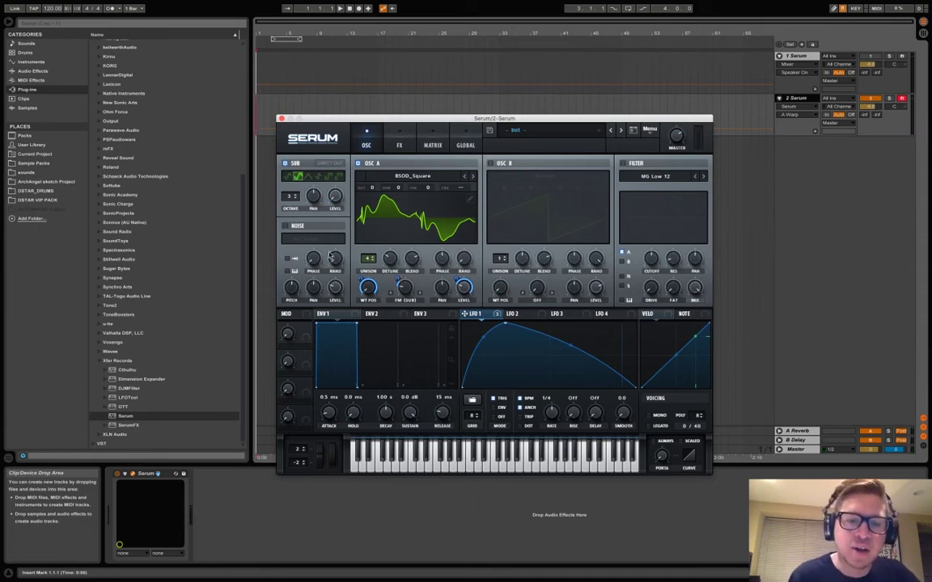
Enable the noise oscillator and load the BrightWhite noise from the Analog category.
{"action": "left_click", "coordinate": [301, 226]}
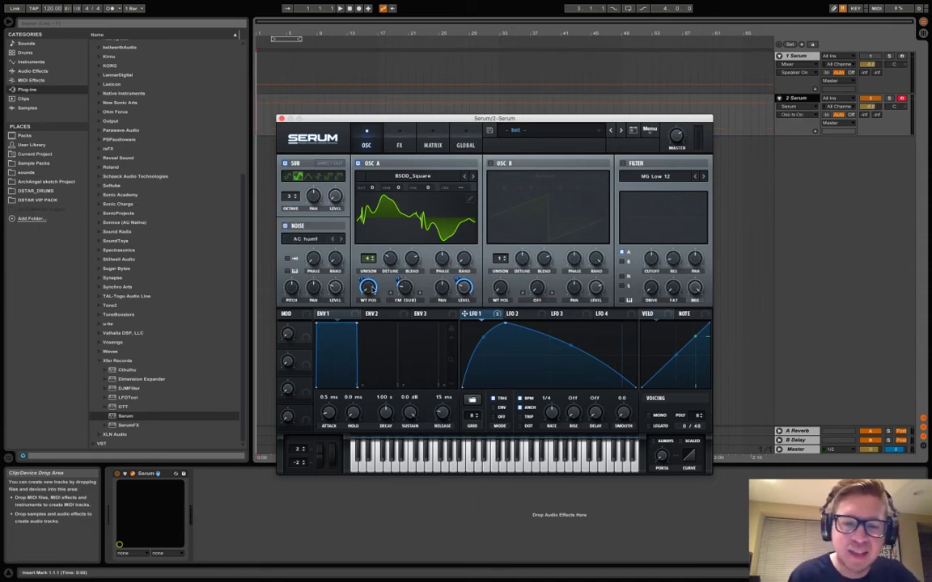
{"action": "left_click", "coordinate": [309, 239]}
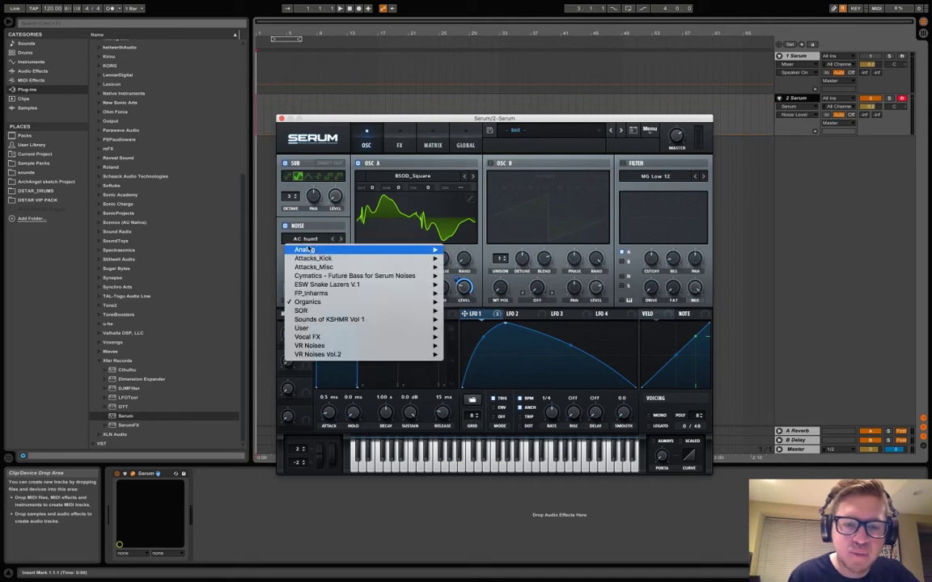
{"action": "left_click", "coordinate": [472, 285]}
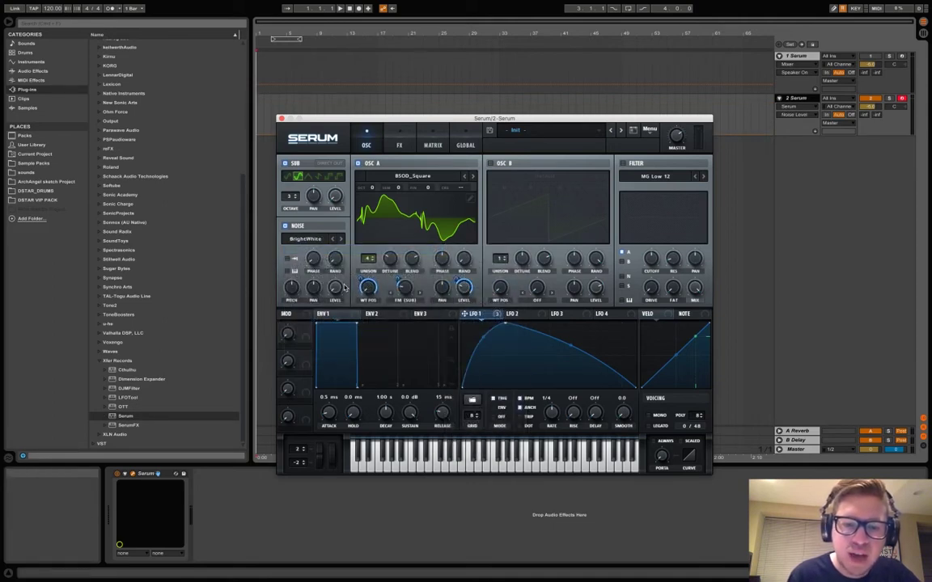
Assign LFO 1 to the noise level and compare the sound with the noise oscillator off and on.
{"action": "left_click_drag", "start_coordinate": [478, 318], "coordinate": [324, 318]}
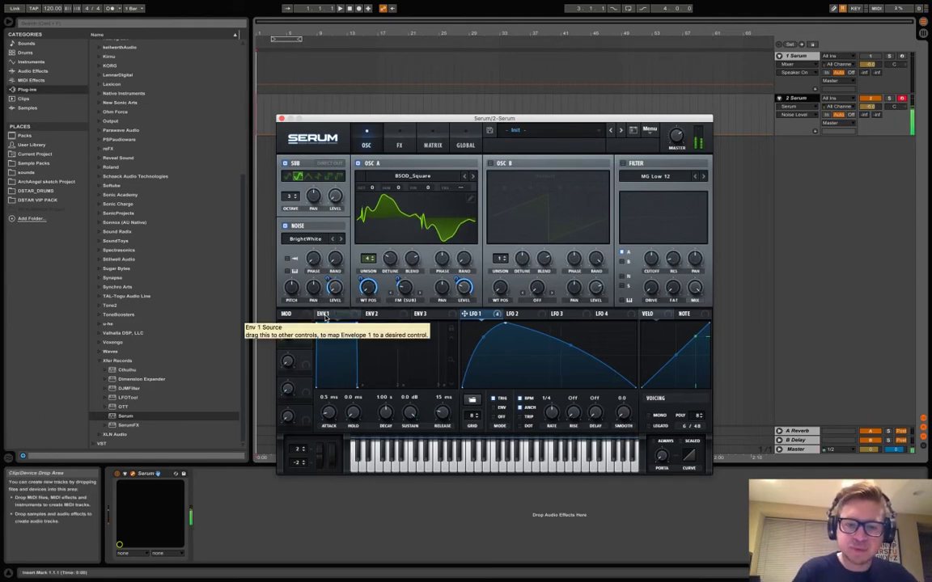
{"action": "left_click", "coordinate": [285, 225]}
{"action": "left_click", "coordinate": [284, 226]}
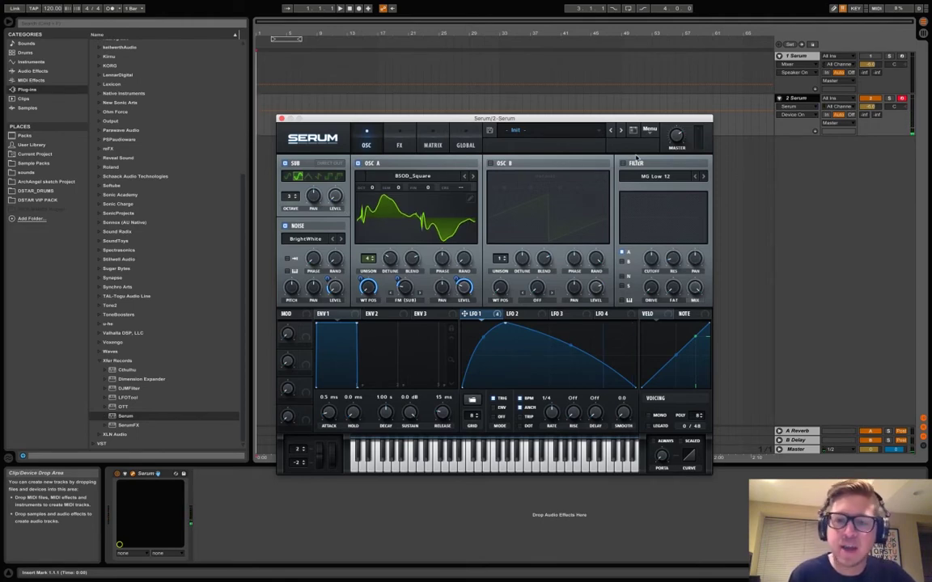
Enable the filter, set its type to Bandreject from the Misc category and lower its cutoff.
{"action": "left_click", "coordinate": [638, 164]}
{"action": "left_click", "coordinate": [645, 176]}
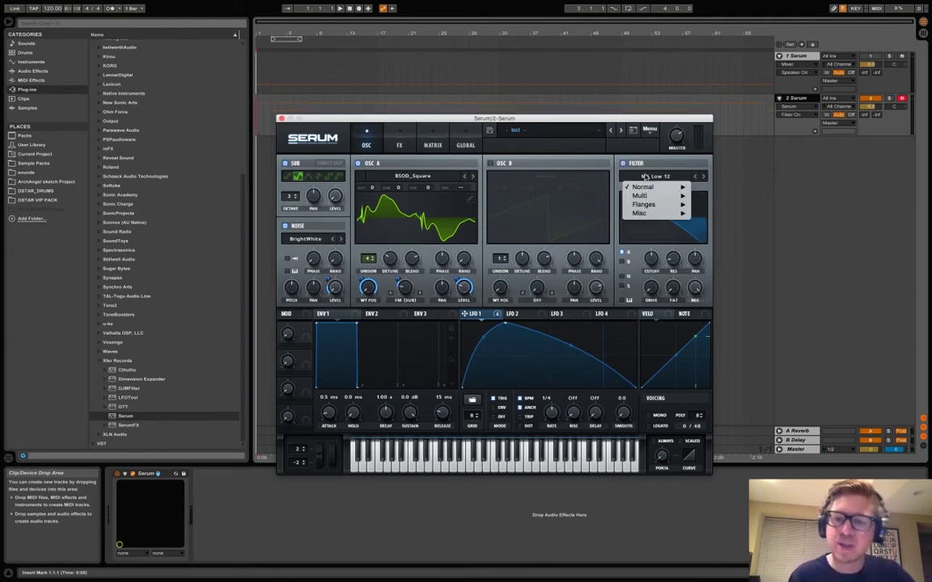
{"action": "mouse_move", "coordinate": [653, 214]}
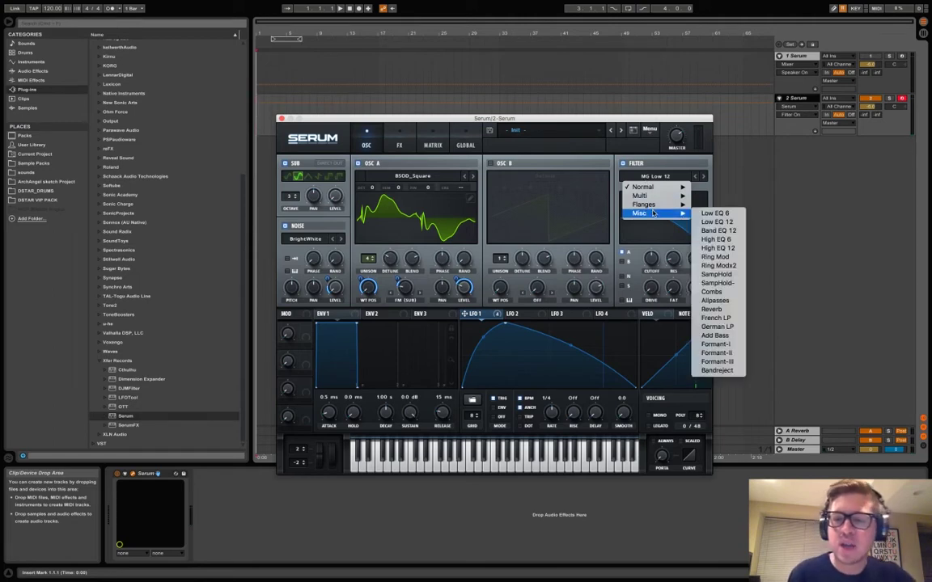
{"action": "left_click", "coordinate": [732, 372]}
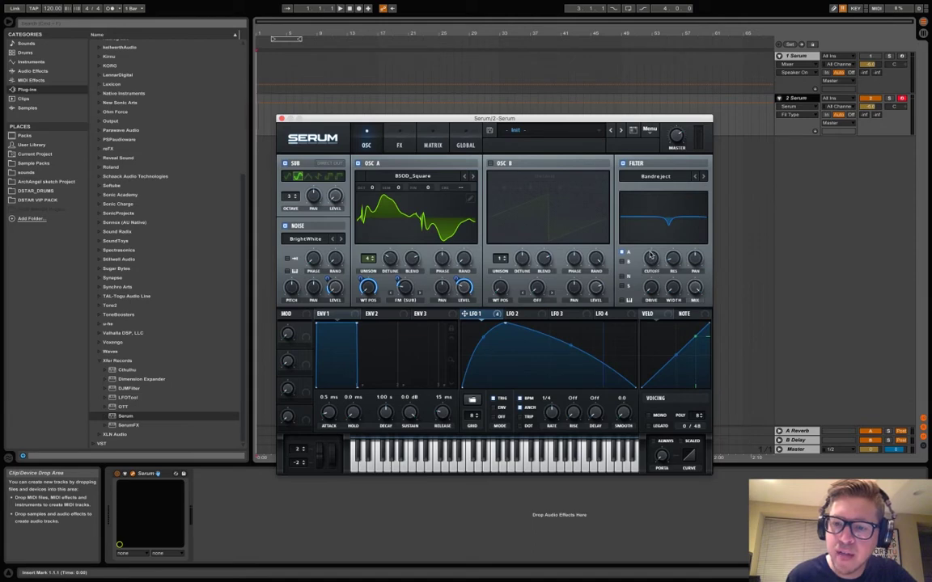
{"action": "left_click_drag", "start_coordinate": [653, 257], "coordinate": [657, 293]}
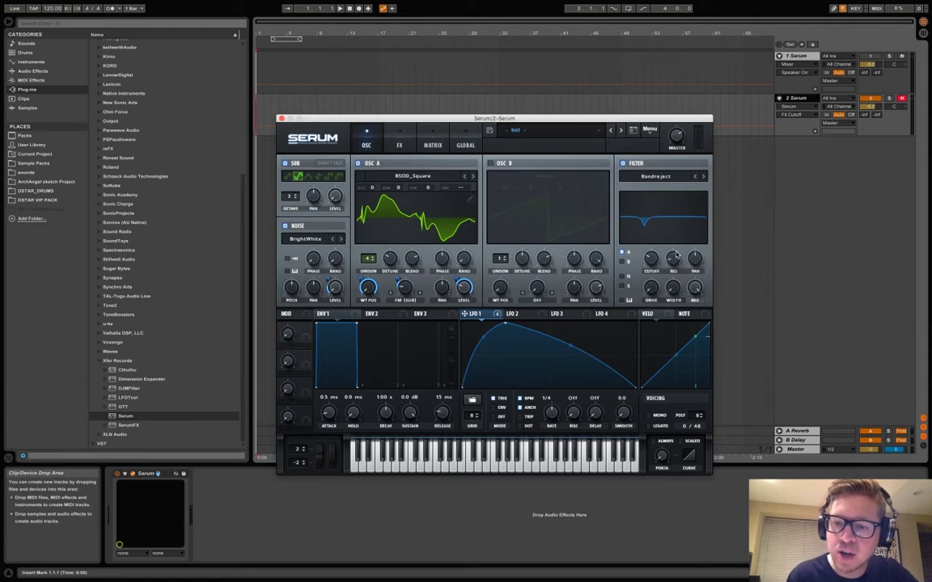
Assign LFO 1 to the filter's resonance and width, setting the width's base value to 0%.
{"action": "mouse_move", "coordinate": [676, 256]}
{"action": "left_mouse_down"}
{"action": "mouse_move", "coordinate": [674, 229]}
{"action": "mouse_move", "coordinate": [674, 243]}
{"action": "left_mouse_up"}
{"action": "left_click_drag", "start_coordinate": [467, 314], "coordinate": [666, 253]}
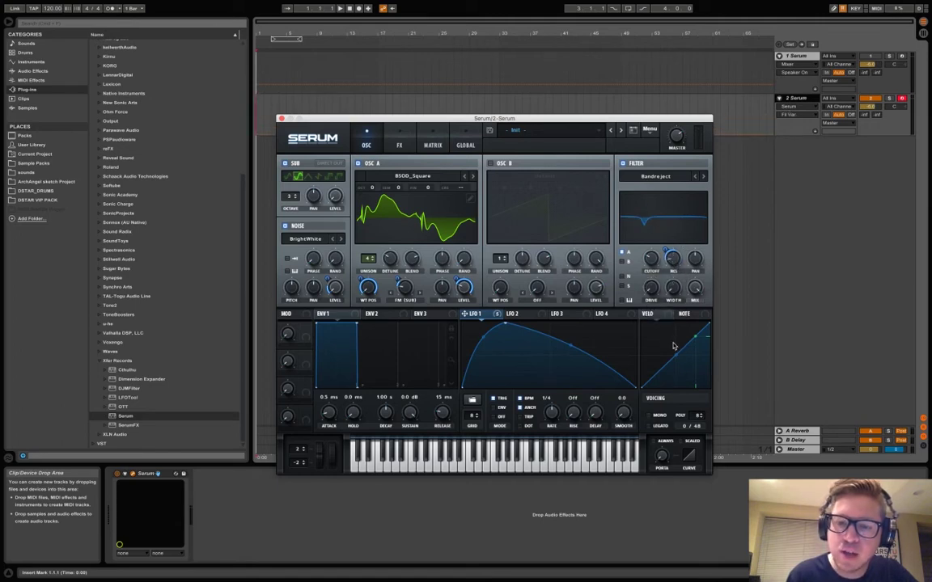
{"action": "left_click_drag", "start_coordinate": [676, 294], "coordinate": [694, 246]}
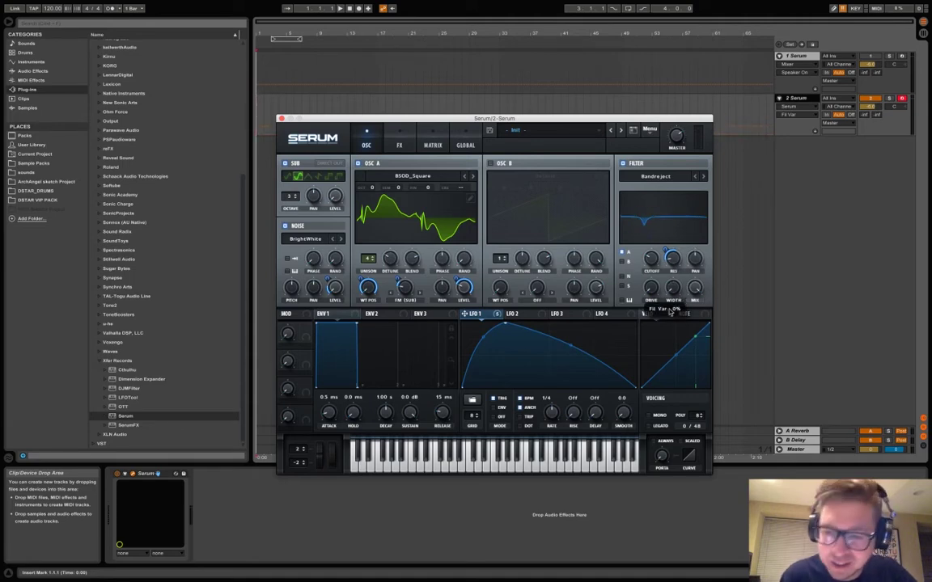
{"action": "left_click_drag", "start_coordinate": [464, 319], "coordinate": [671, 285]}
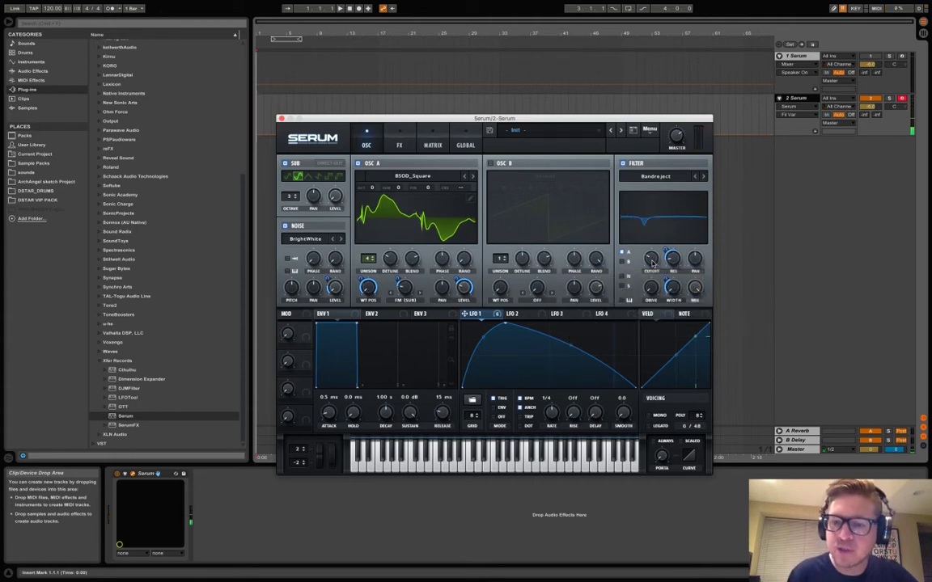
Raise the filter cutoff, adjust LFO 1's amount on the resonance and route the noise oscillator into the filter.
{"action": "left_click_drag", "start_coordinate": [653, 264], "coordinate": [654, 260]}
{"action": "left_click", "coordinate": [653, 257]}
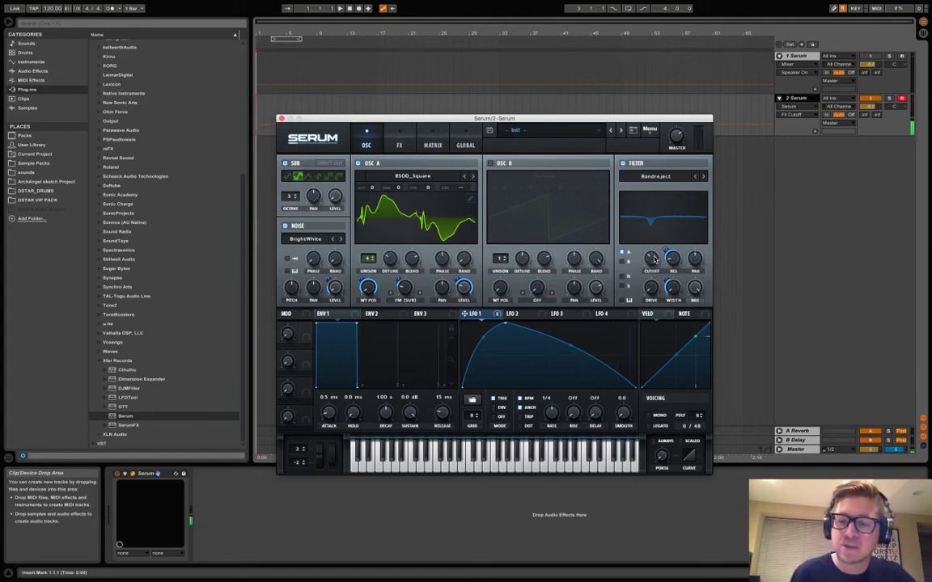
{"action": "left_click_drag", "start_coordinate": [671, 259], "coordinate": [668, 245]}
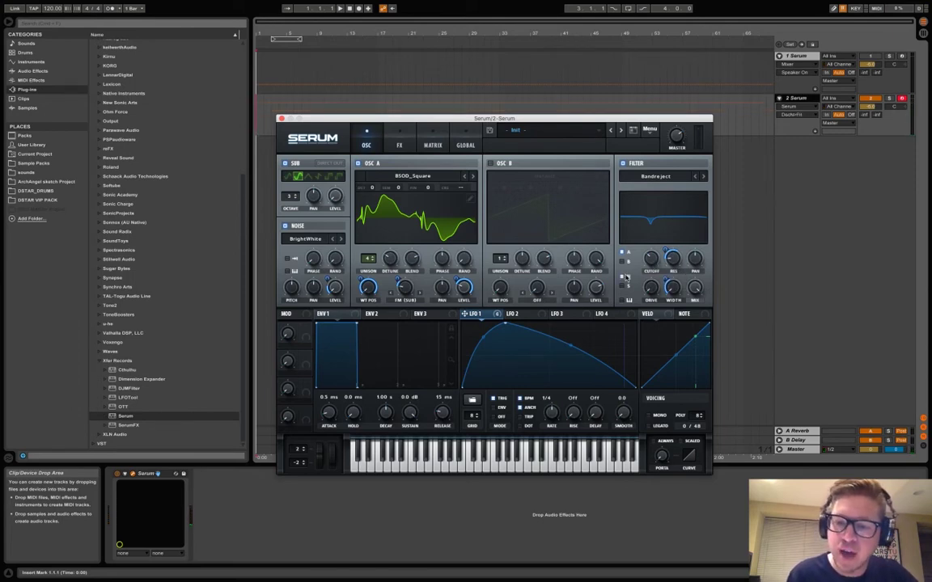
Adjust LFO 1's modulation amount on the filter width and fine-tune the cutoff while auditioning the sound.
{"action": "mouse_move", "coordinate": [670, 290]}
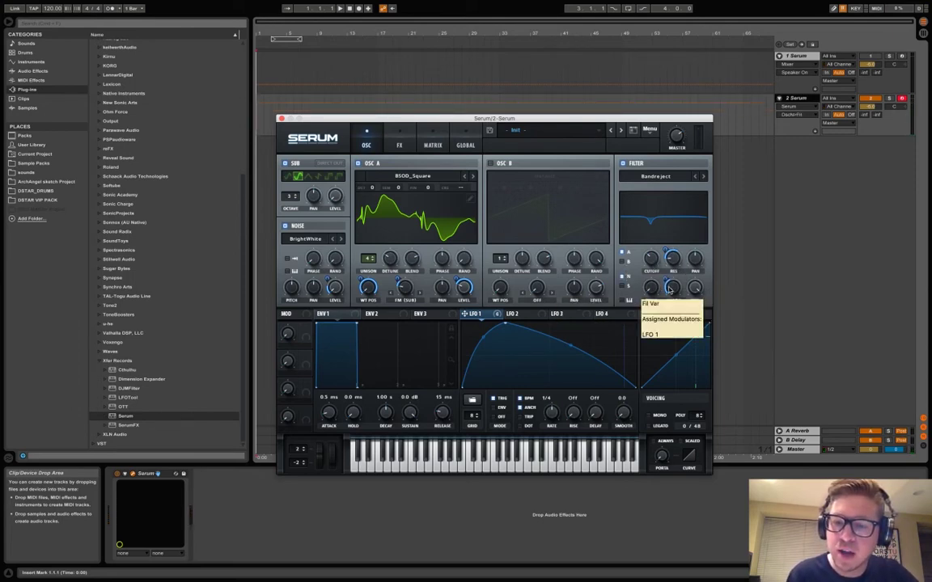
{"action": "mouse_move", "coordinate": [667, 279]}
{"action": "left_mouse_down"}
{"action": "mouse_move", "coordinate": [667, 292]}
{"action": "mouse_move", "coordinate": [666, 274]}
{"action": "left_mouse_up"}
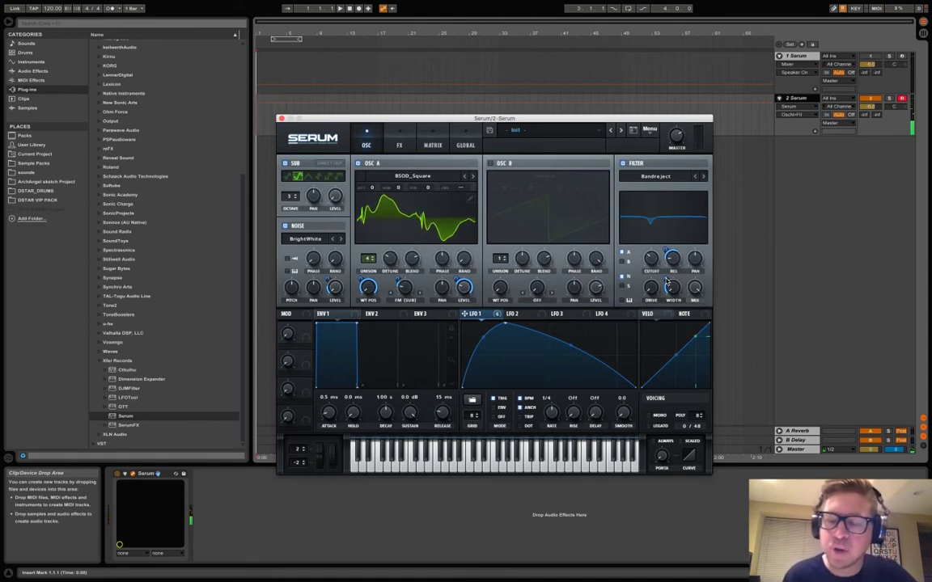
{"action": "left_click", "coordinate": [654, 260]}
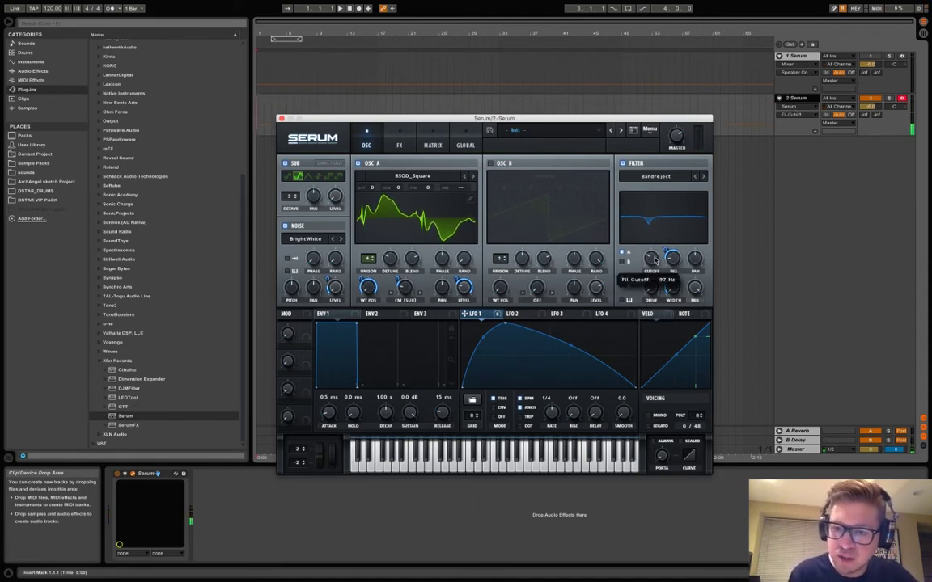
{"action": "left_click_drag", "start_coordinate": [655, 259], "coordinate": [655, 262]}
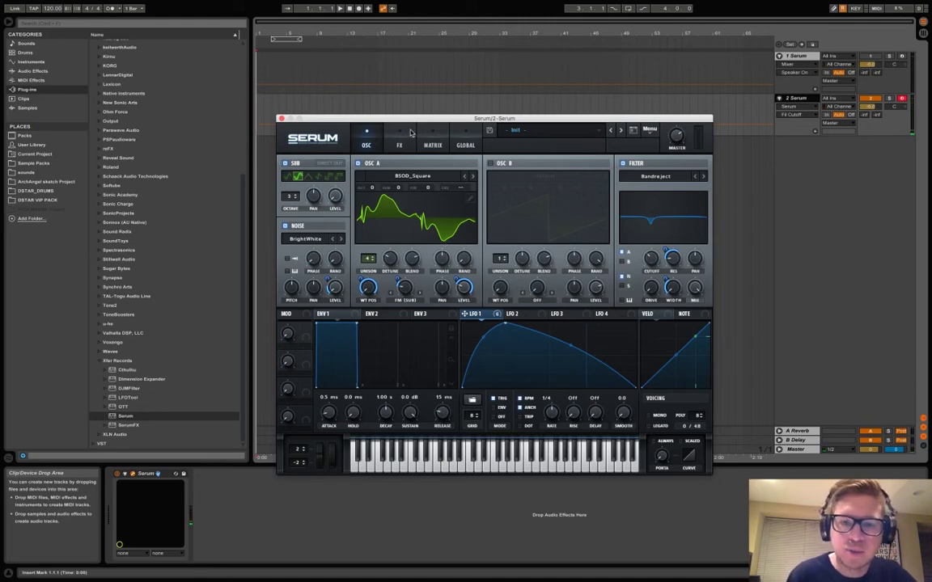
Raise the filter drive slightly and switch the filter's Mix control to Level.
{"action": "left_click_drag", "start_coordinate": [652, 293], "coordinate": [652, 282]}
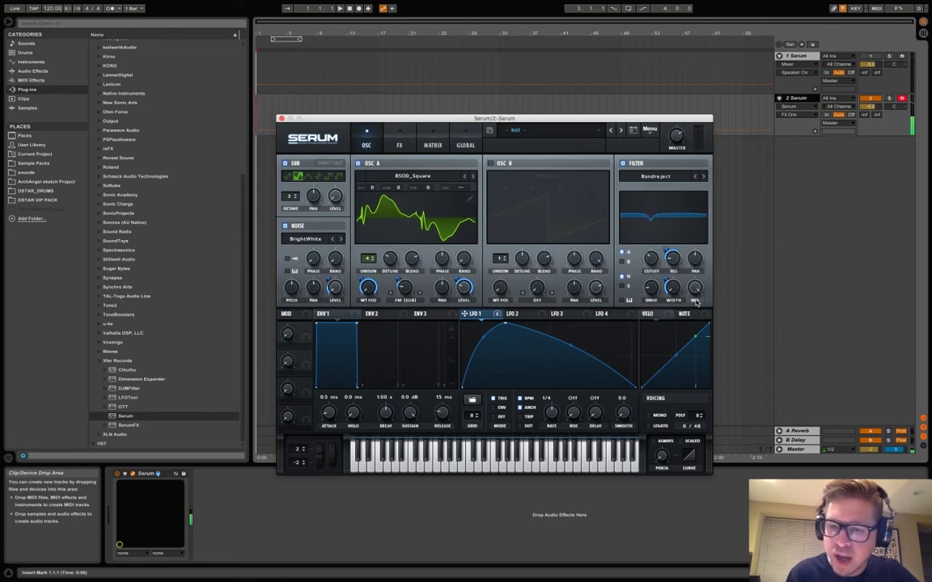
{"action": "left_click", "coordinate": [694, 292]}
Lower the master volume and balance the filter level while comparing the sound with the filter off and on.
{"action": "left_click_drag", "start_coordinate": [681, 127], "coordinate": [681, 146]}
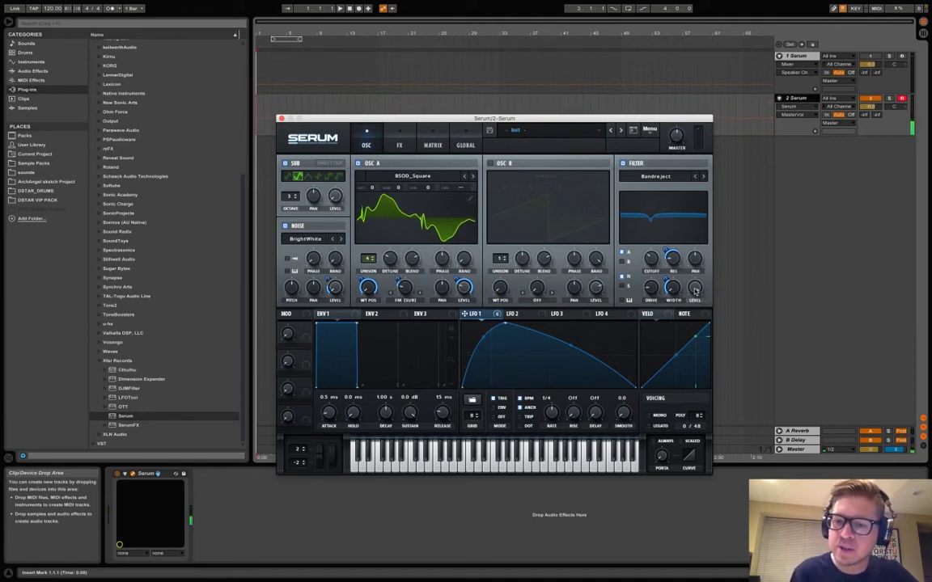
{"action": "left_click", "coordinate": [638, 165]}
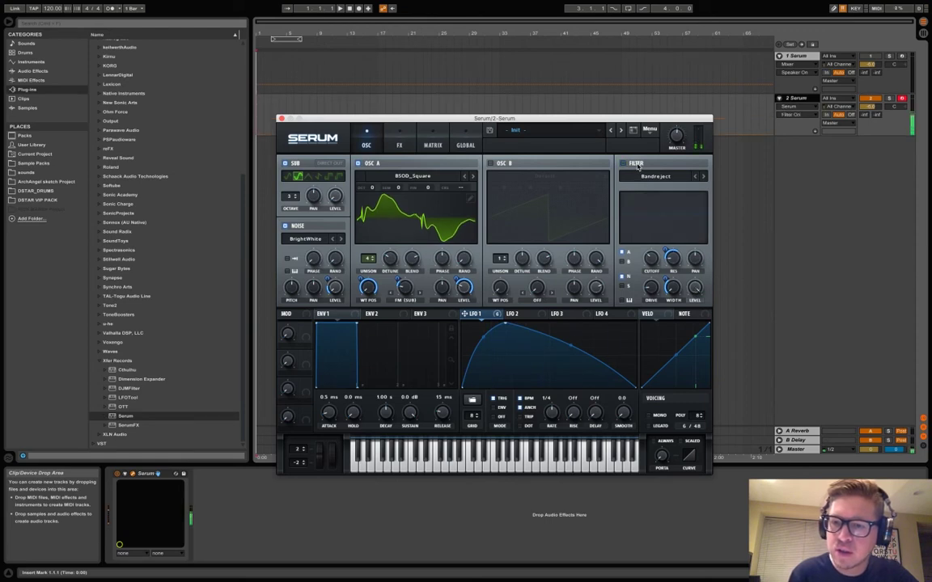
{"action": "left_click", "coordinate": [638, 165]}
{"action": "left_click_drag", "start_coordinate": [695, 288], "coordinate": [694, 328]}
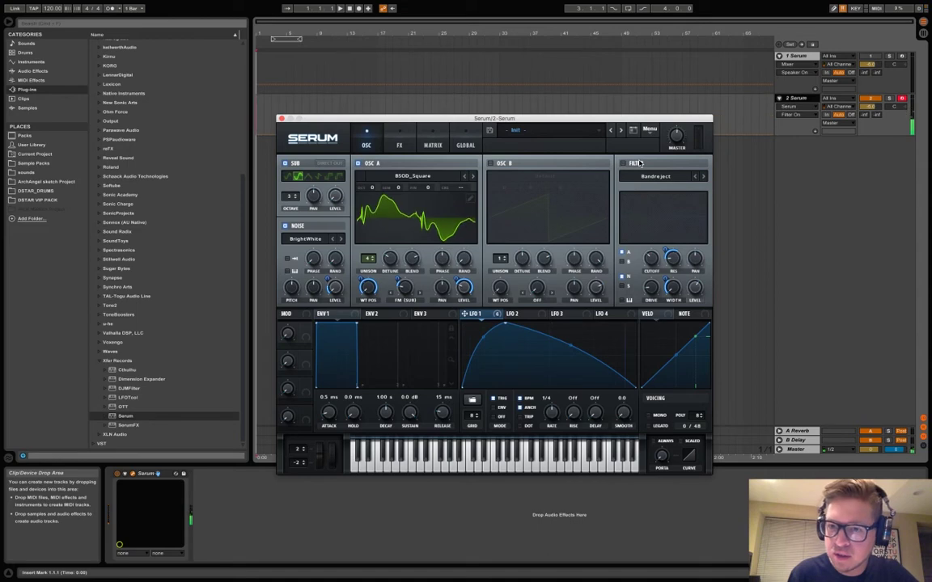
{"action": "left_click", "coordinate": [639, 163]}
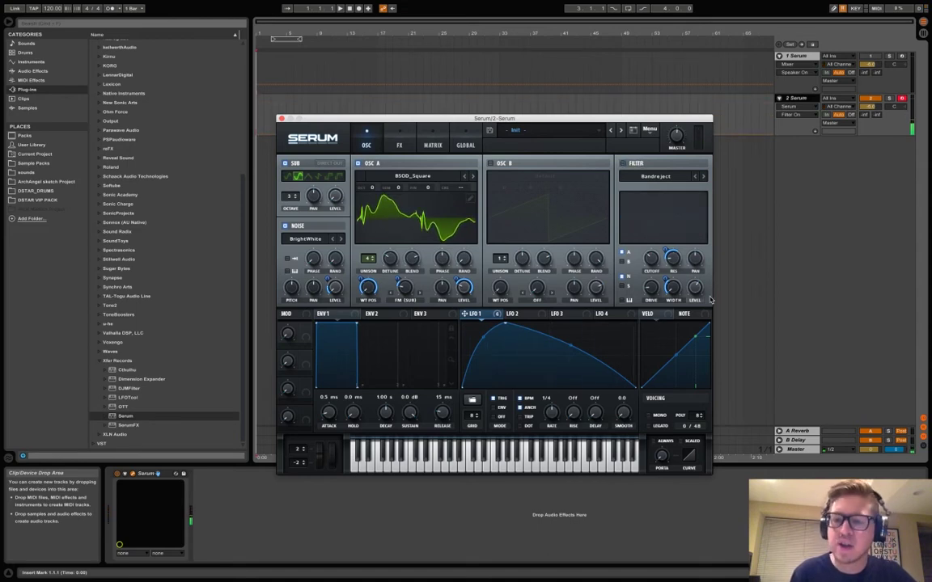
{"action": "left_click", "coordinate": [638, 163]}
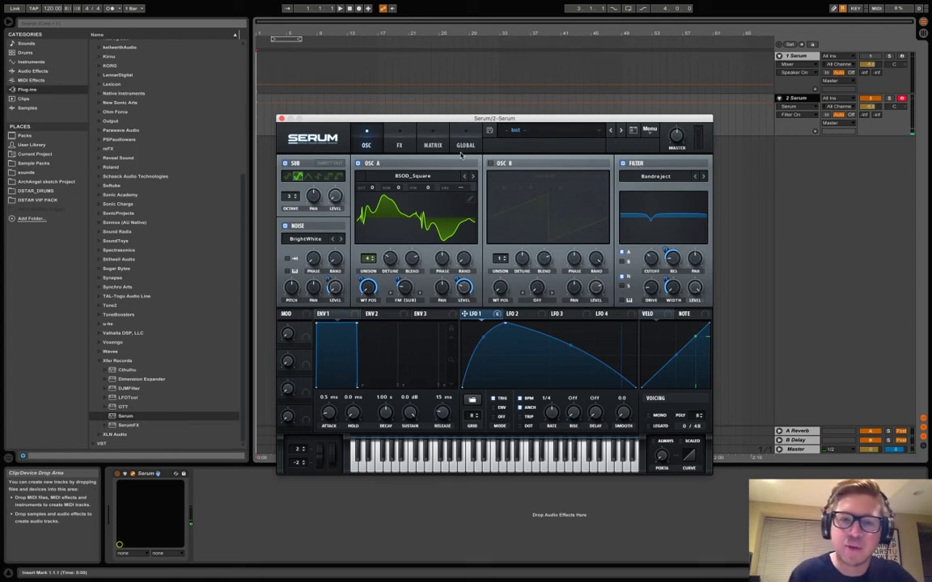
Enable the Hyper/Dimension effect and reduce the Dimension size to about 29%.
{"action": "left_click", "coordinate": [399, 146]}
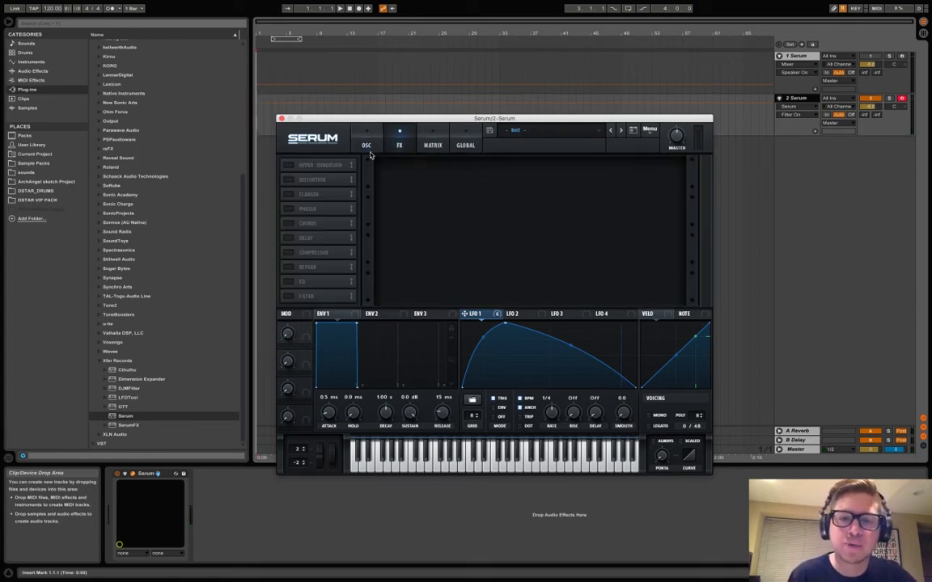
{"action": "left_click", "coordinate": [381, 148]}
{"action": "left_click", "coordinate": [392, 149]}
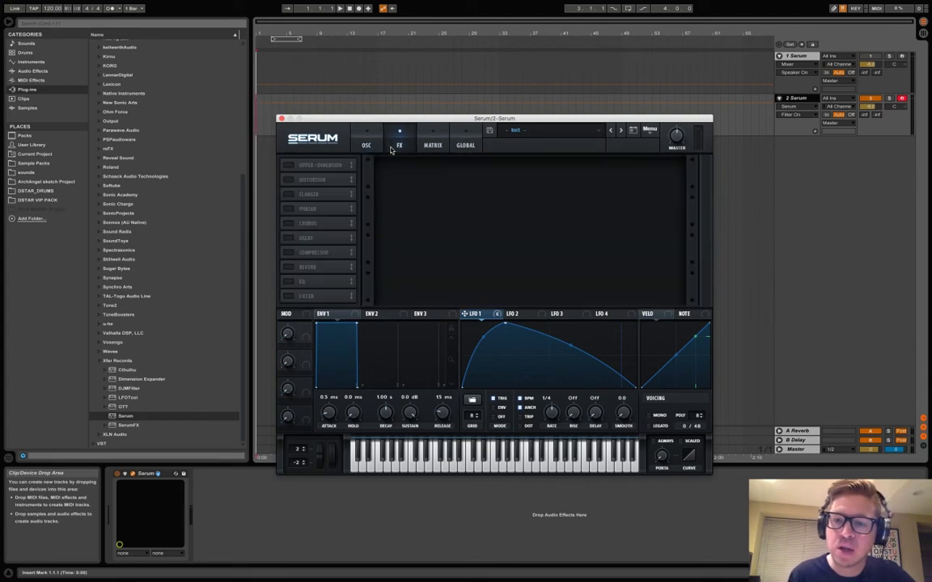
{"action": "left_click", "coordinate": [287, 165]}
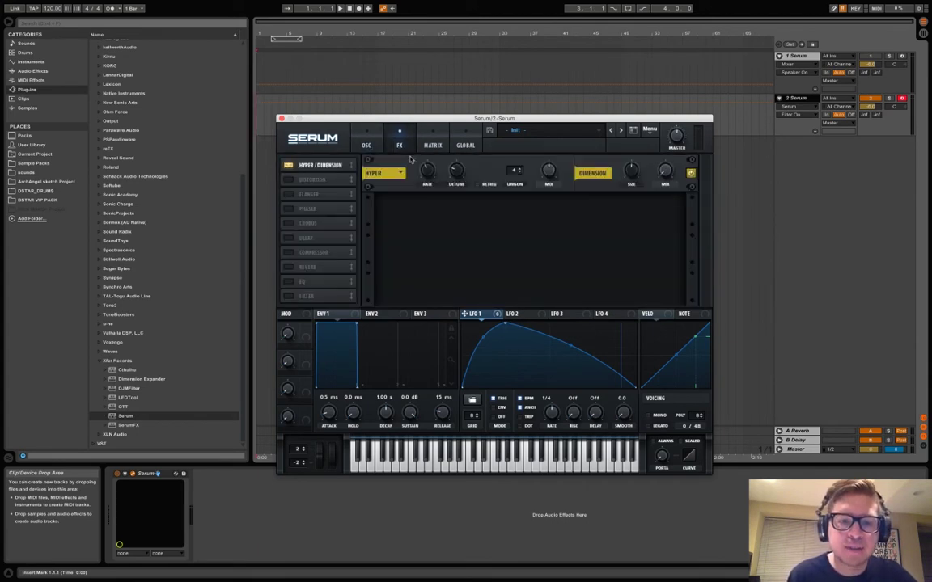
{"action": "left_click", "coordinate": [664, 178]}
{"action": "left_click_drag", "start_coordinate": [629, 171], "coordinate": [624, 193]}
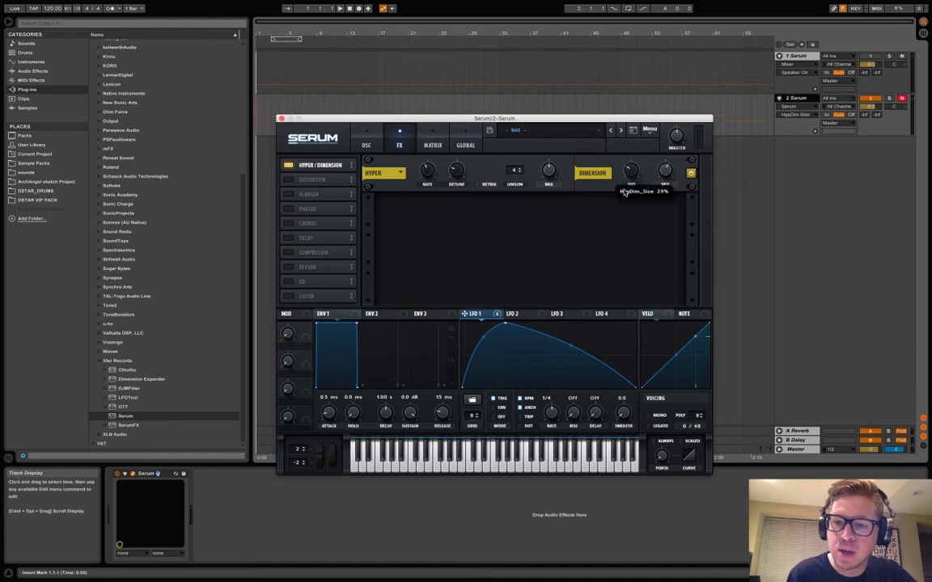
Set the Dimension mix to about 66% and fine-tune the Dimension size while auditioning the sound.
{"action": "left_click", "coordinate": [665, 170]}
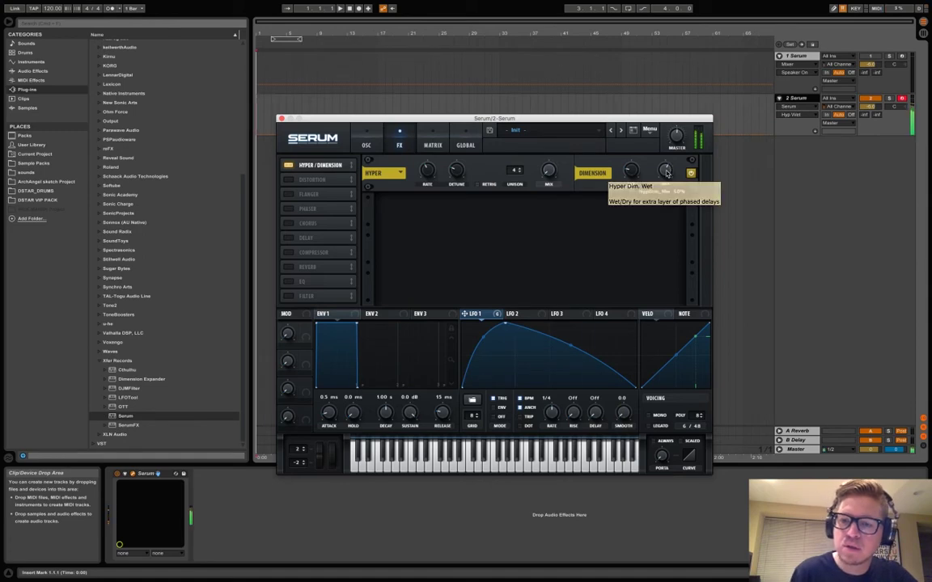
{"action": "left_click", "coordinate": [667, 170]}
{"action": "left_click_drag", "start_coordinate": [666, 170], "coordinate": [667, 167]}
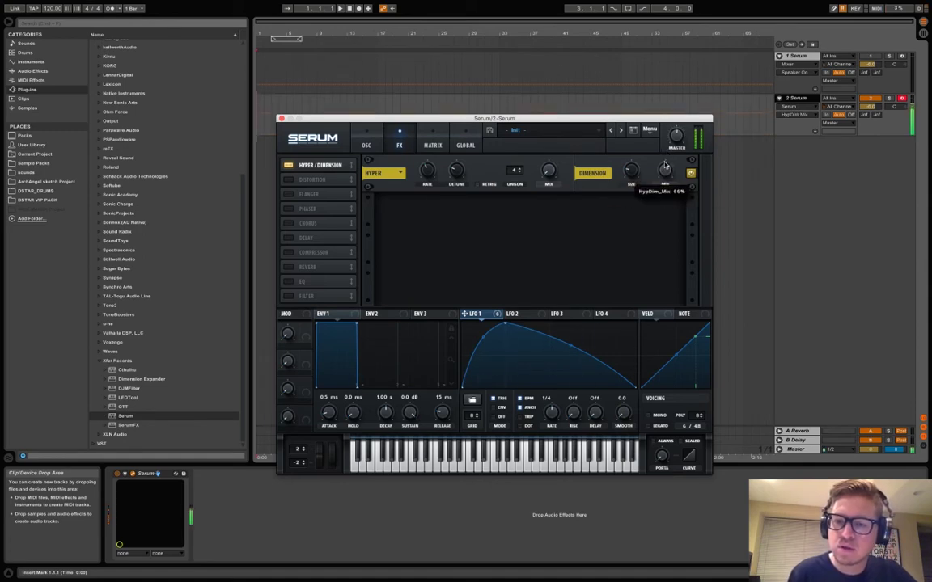
{"action": "mouse_move", "coordinate": [639, 159]}
{"action": "left_mouse_down"}
{"action": "mouse_move", "coordinate": [640, 147]}
{"action": "mouse_move", "coordinate": [636, 162]}
{"action": "left_mouse_up"}
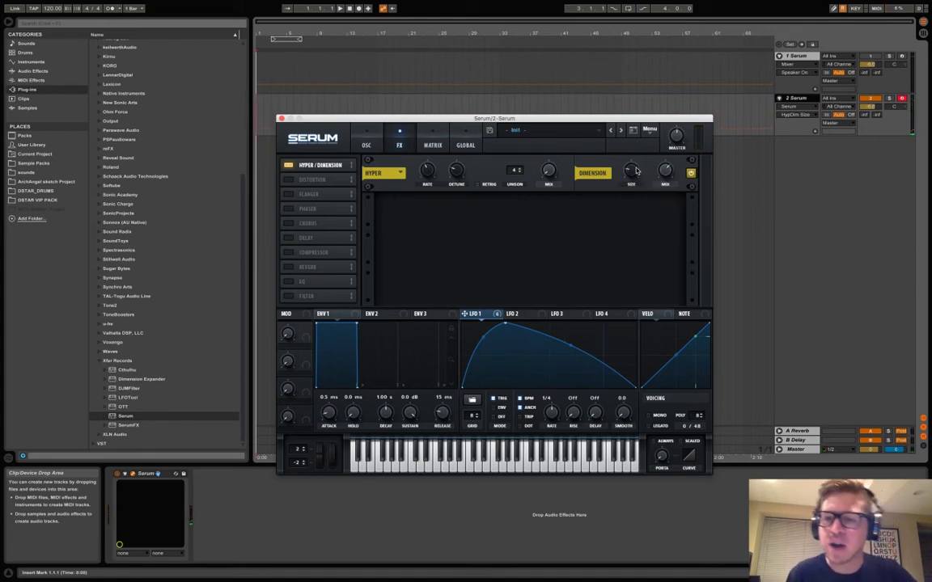
Adjust the Hyper effect's mix while auditioning the sound.
{"action": "left_click_drag", "start_coordinate": [550, 171], "coordinate": [550, 152]}
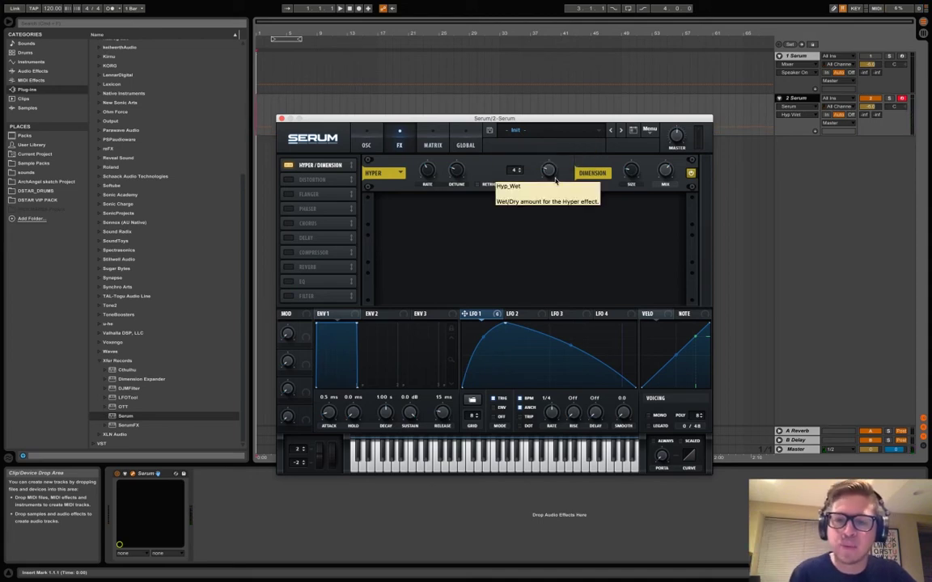
{"action": "mouse_move", "coordinate": [555, 179]}
{"action": "left_mouse_down"}
{"action": "mouse_move", "coordinate": [558, 130]}
{"action": "mouse_move", "coordinate": [547, 184]}
{"action": "mouse_move", "coordinate": [545, 175]}
{"action": "left_mouse_up"}
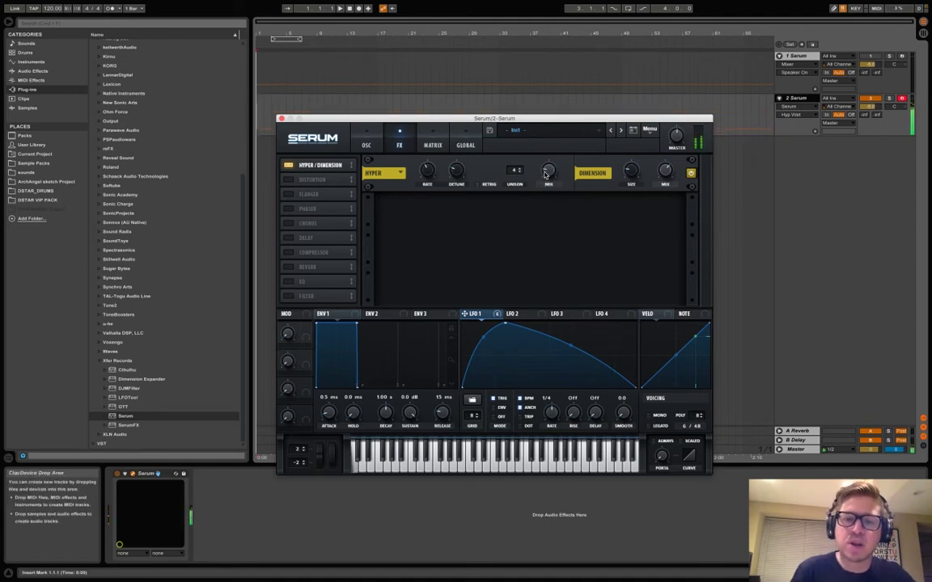
Enable the Tube distortion effect and set its drive to about 20% while playing notes.
{"action": "left_click", "coordinate": [297, 181]}
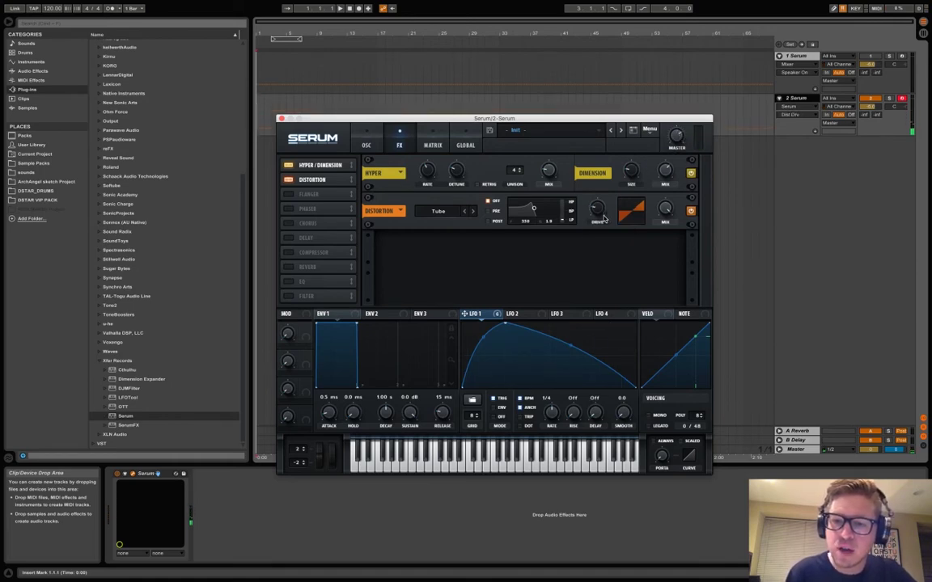
{"action": "key", "text": "z"}
{"action": "key", "text": "a"}
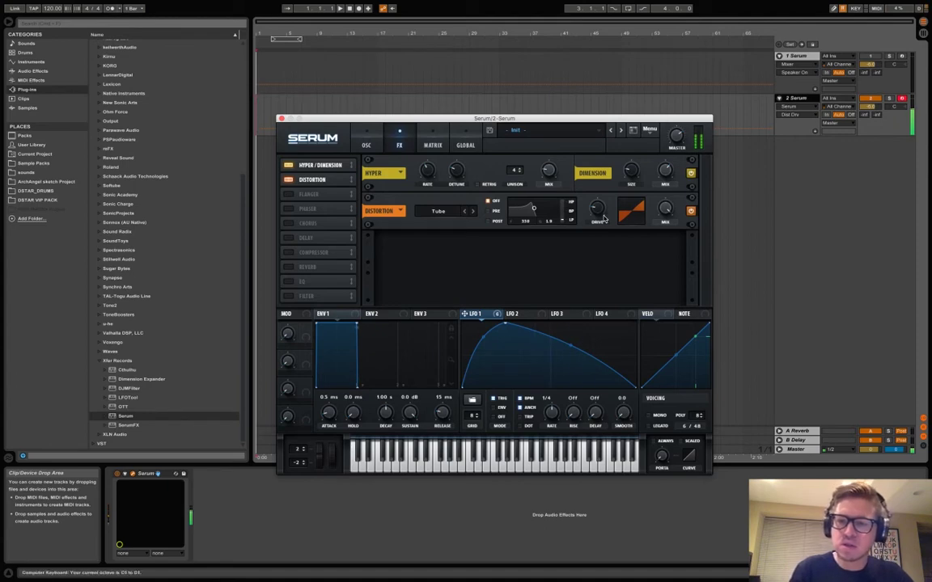
{"action": "mouse_move", "coordinate": [604, 218]}
{"action": "left_mouse_down"}
{"action": "mouse_move", "coordinate": [607, 166]}
{"action": "mouse_move", "coordinate": [603, 216]}
{"action": "left_mouse_up"}
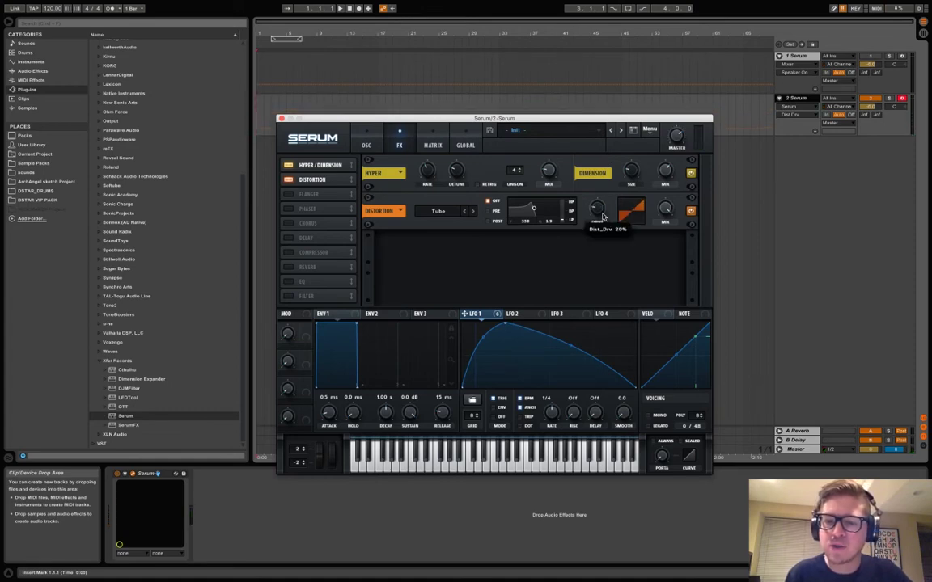
Enable the compressor effect in multiband mode and adjust its threshold.
{"action": "left_click", "coordinate": [306, 255]}
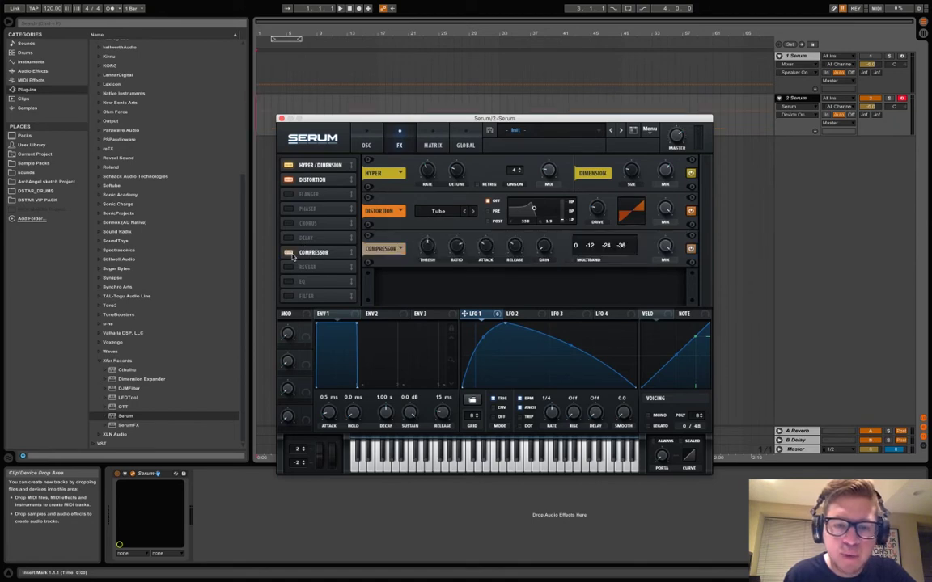
{"action": "left_click", "coordinate": [593, 260]}
{"action": "left_click_drag", "start_coordinate": [431, 246], "coordinate": [431, 245]}
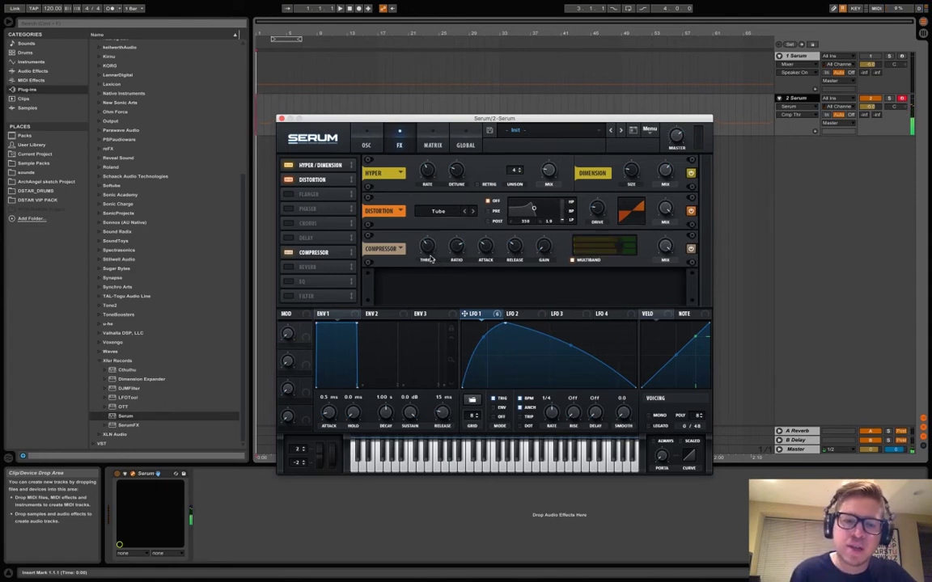
Enable the filter effect and set its type to MG Low 12.
{"action": "left_click", "coordinate": [291, 296]}
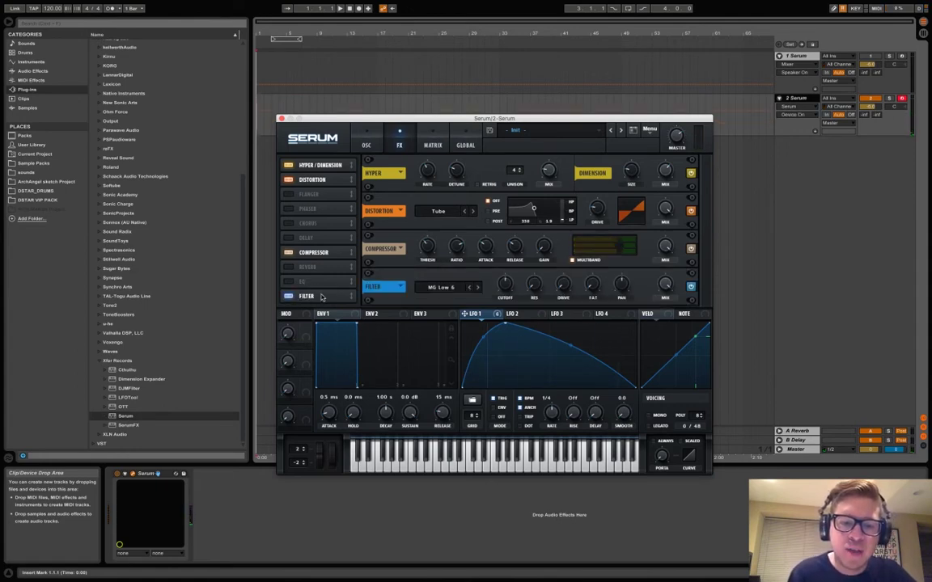
{"action": "left_click", "coordinate": [477, 288]}
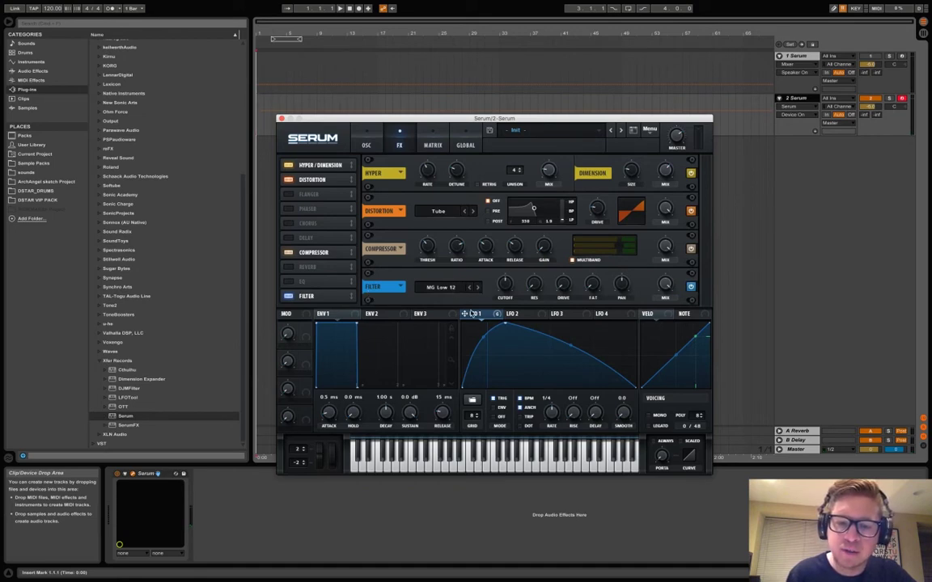
Modulate the filter effect's cutoff with LFO 1, then balance the cutoff, modulation depth and resonance by ear.
{"action": "left_click_drag", "start_coordinate": [465, 314], "coordinate": [503, 284]}
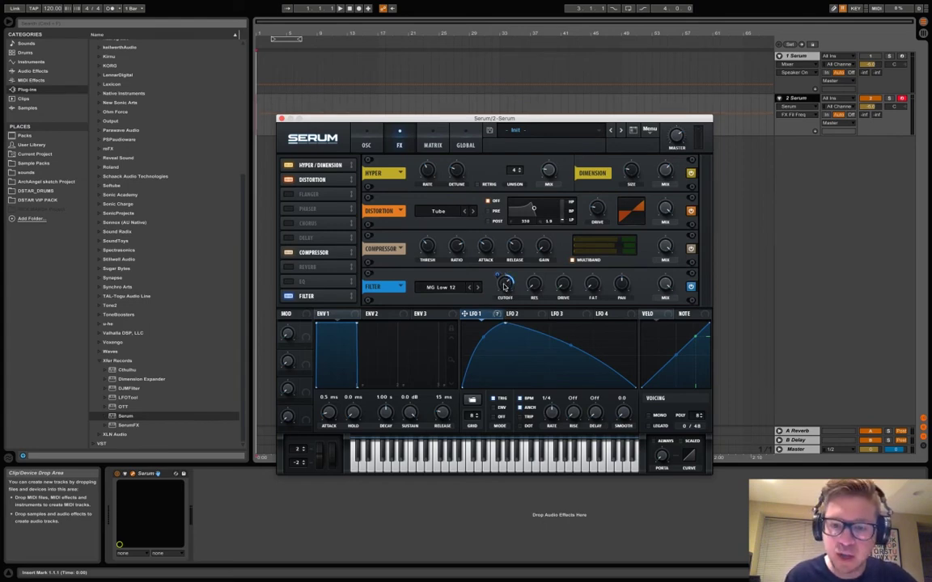
{"action": "left_click_drag", "start_coordinate": [505, 287], "coordinate": [504, 273]}
{"action": "mouse_move", "coordinate": [494, 275]}
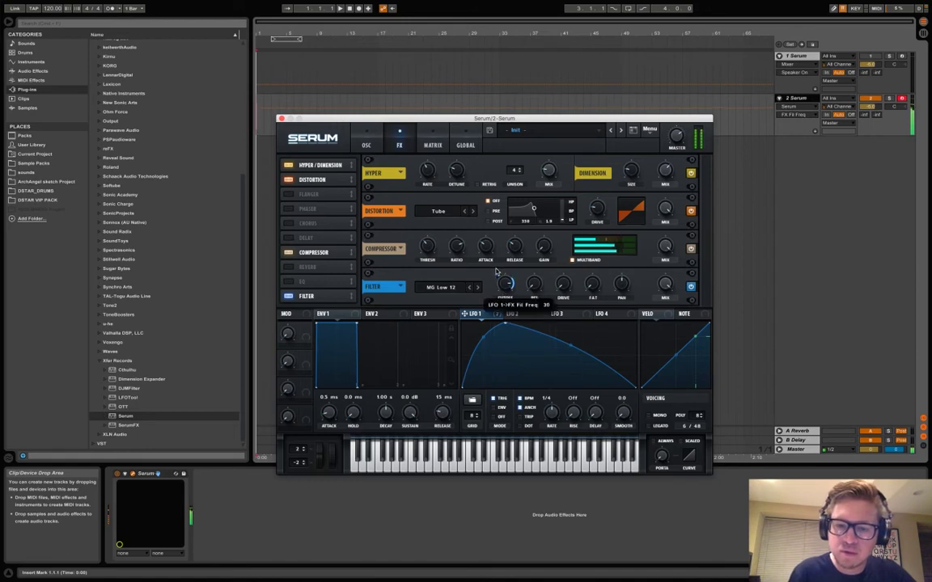
{"action": "left_click_drag", "start_coordinate": [503, 285], "coordinate": [503, 293]}
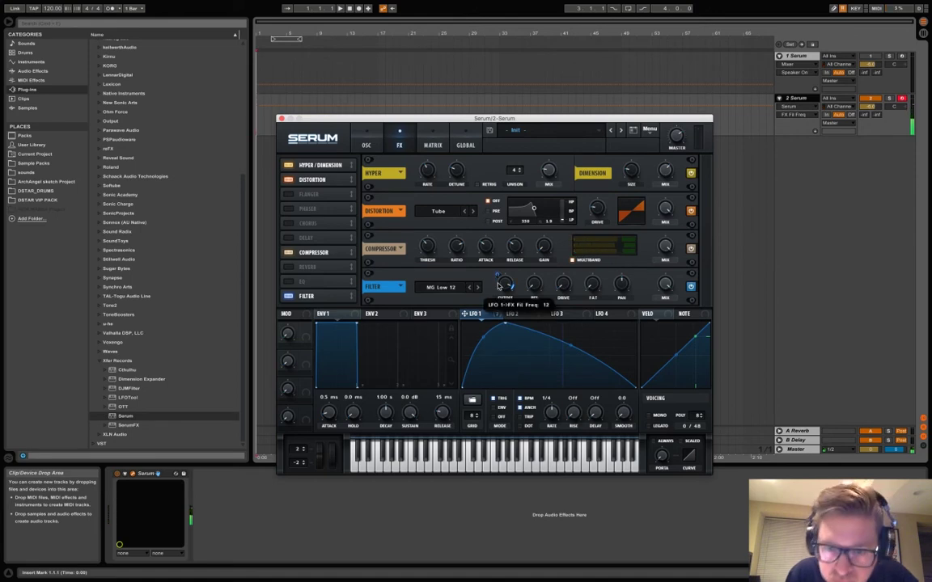
{"action": "left_click_drag", "start_coordinate": [499, 277], "coordinate": [499, 283]}
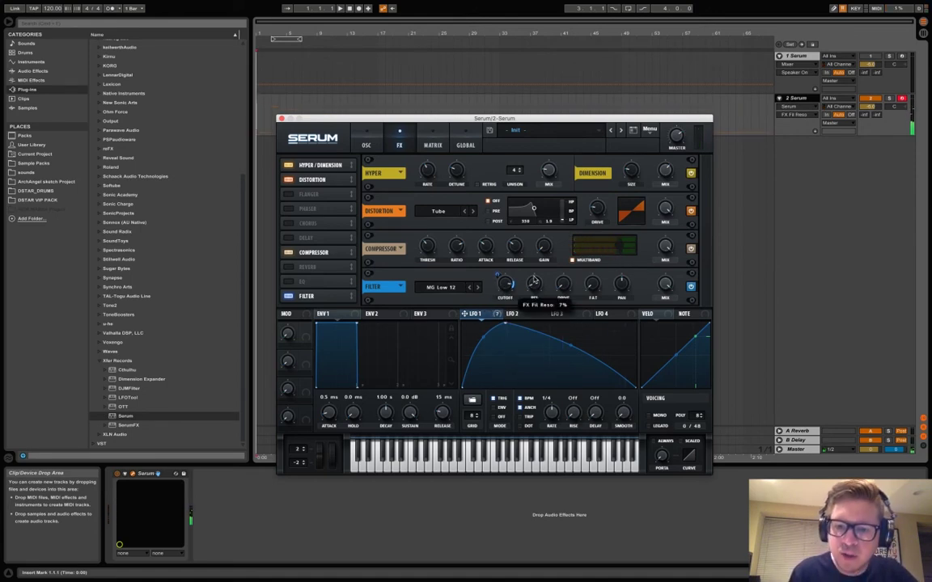
{"action": "left_click_drag", "start_coordinate": [534, 278], "coordinate": [499, 276]}
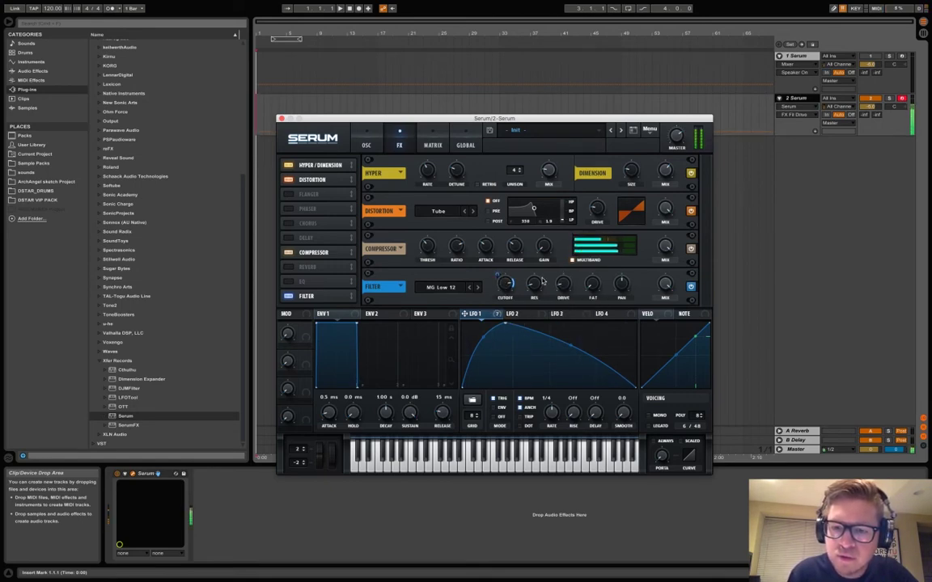
{"action": "left_click_drag", "start_coordinate": [503, 281], "coordinate": [495, 269]}
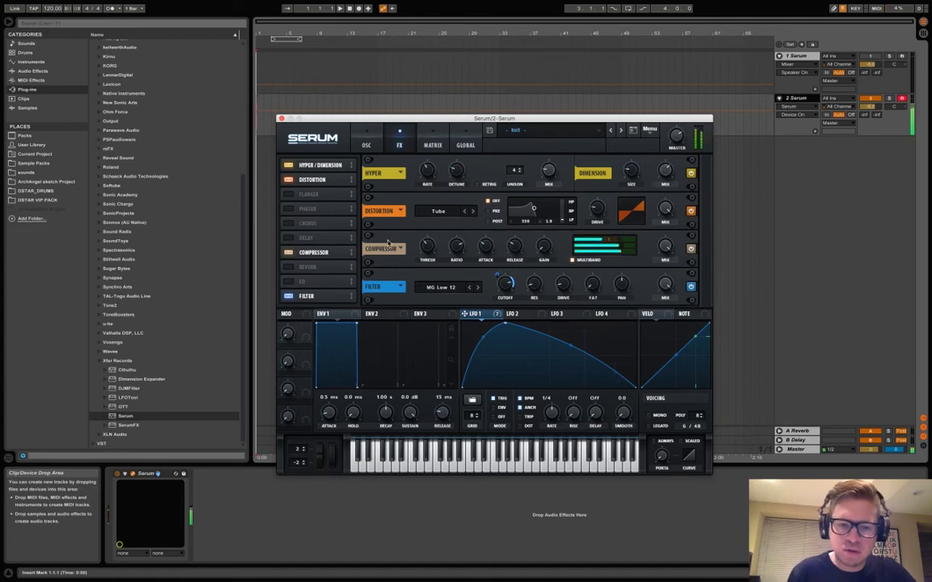
Enable mono voicing and switch on the Hall reverb, with the filter placed ahead of it in the effects chain.
{"action": "left_click", "coordinate": [655, 417]}
{"action": "left_click_drag", "start_coordinate": [316, 298], "coordinate": [312, 268]}
{"action": "left_click", "coordinate": [289, 284]}
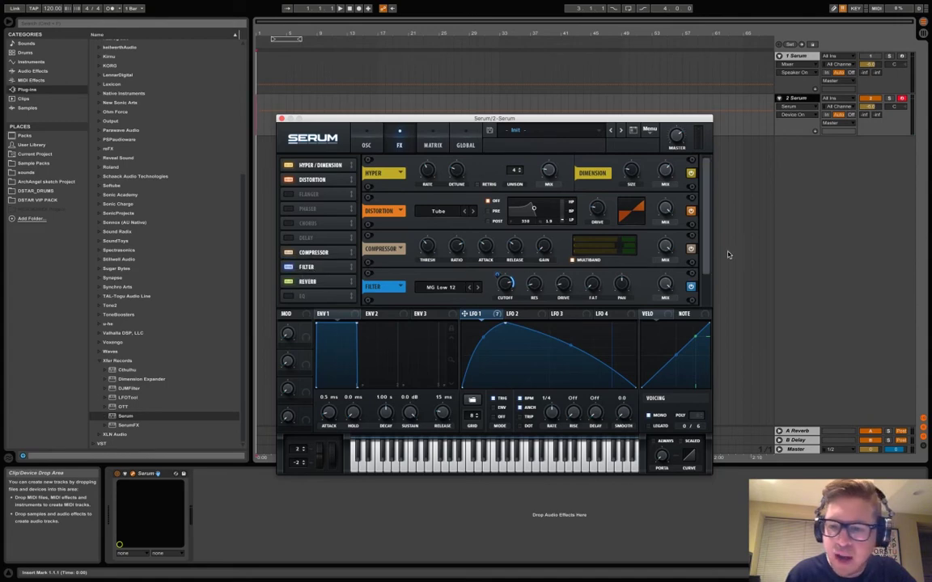
{"action": "scroll", "coordinate": [706, 245], "scroll_direction": "down", "scroll_amount": 2}
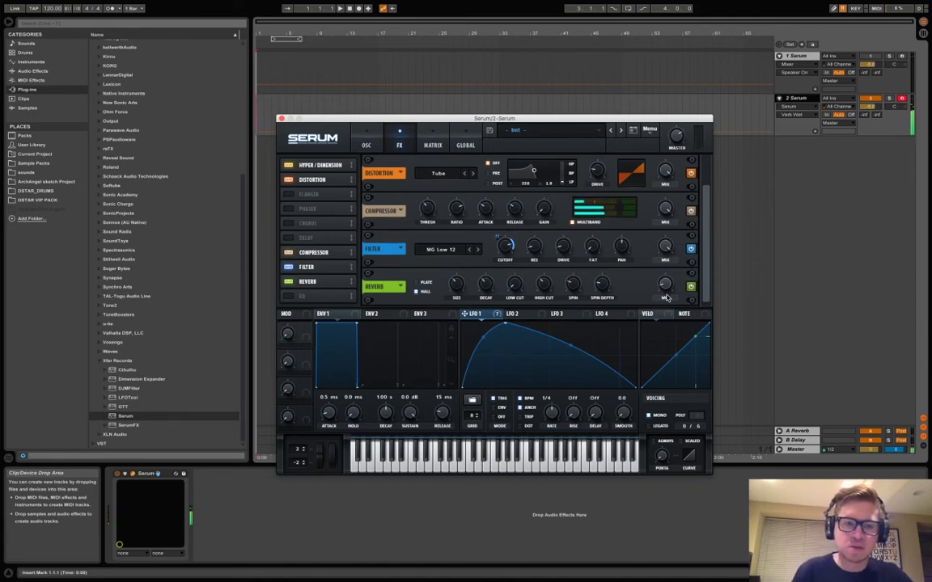
Lower the computer keyboard's octave range to C0–D1 and audition the patch with the reverb.
{"action": "key", "text": "z"}
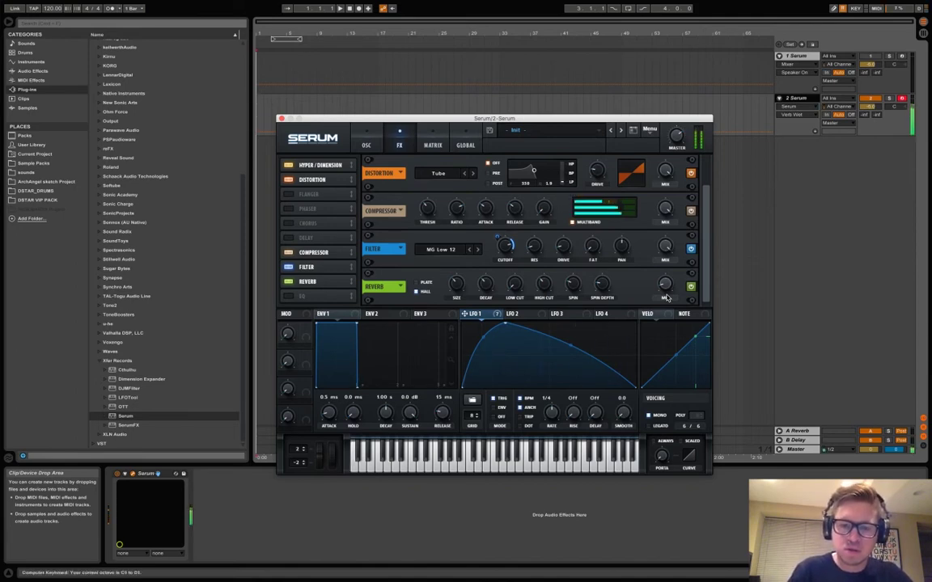
{"action": "key", "text": "z"}
{"action": "key", "text": "z"}
{"action": "key", "text": "z"}
{"action": "key", "text": "z"}
{"action": "key", "text": "z"}
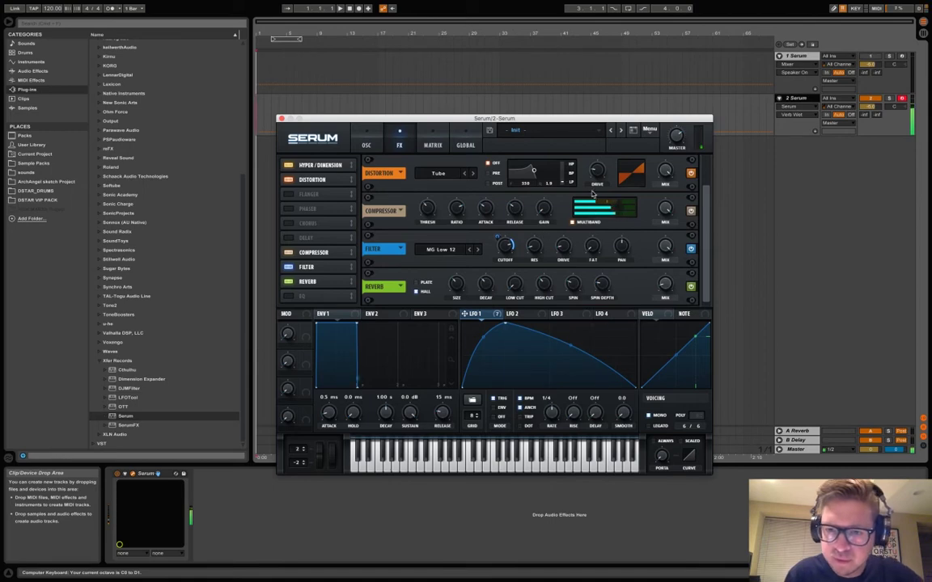
Set the Tube distortion drive to 20% and readjust the compressor threshold.
{"action": "left_click_drag", "start_coordinate": [597, 171], "coordinate": [598, 176]}
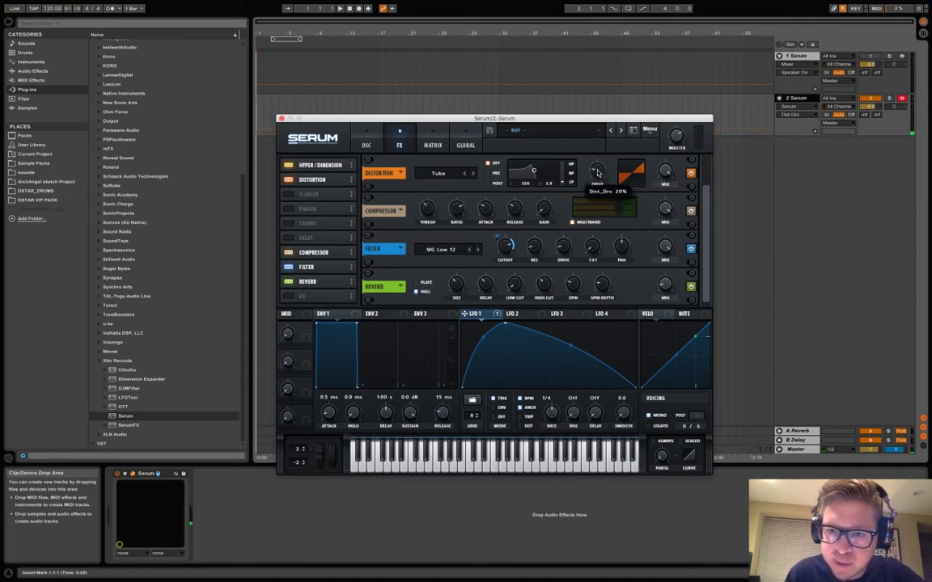
{"action": "left_click_drag", "start_coordinate": [430, 209], "coordinate": [428, 204]}
{"action": "key", "text": "x"}
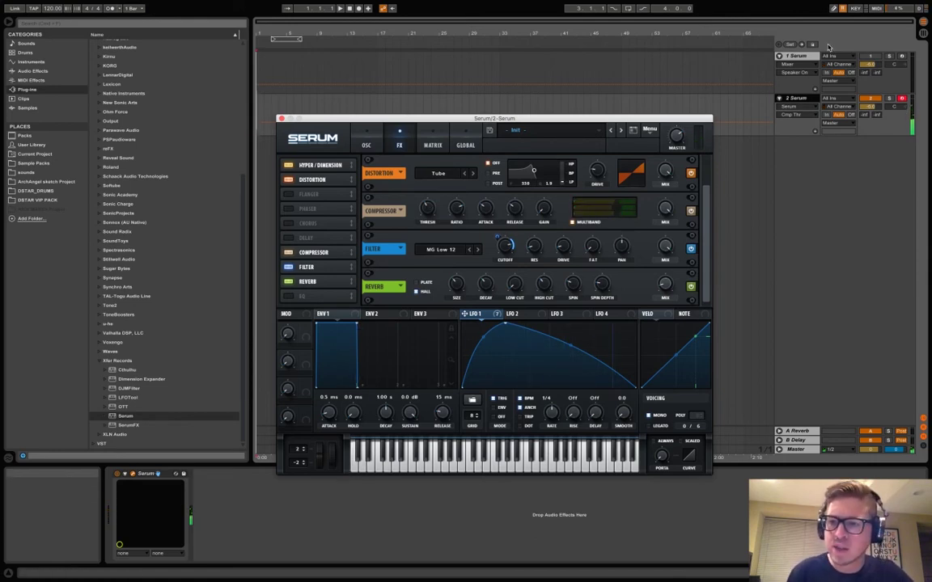
Audition the original DSTAR - NASTY BASS on track 1, then arm and solo track 2 with its oscillator settings shown.
{"action": "left_click", "coordinate": [902, 56]}
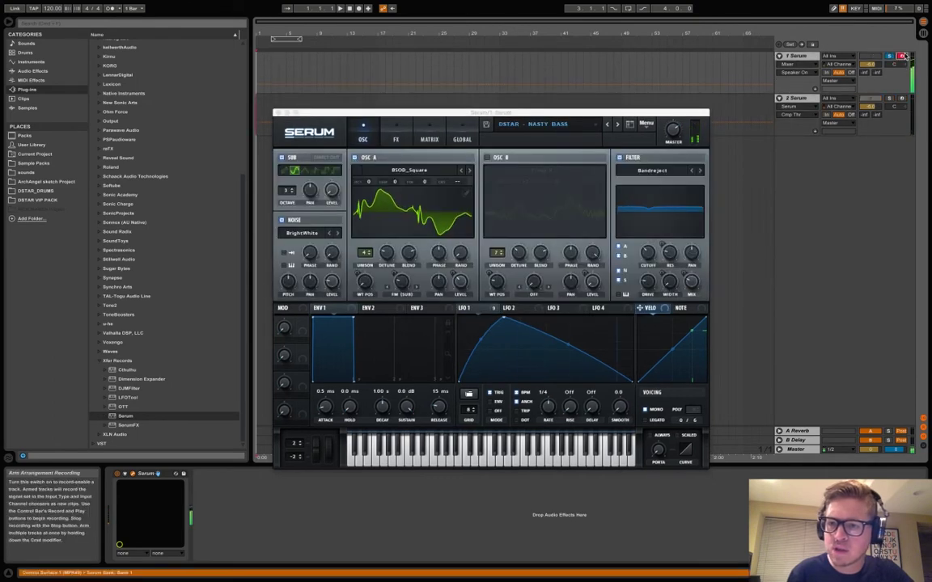
{"action": "left_click", "coordinate": [876, 100]}
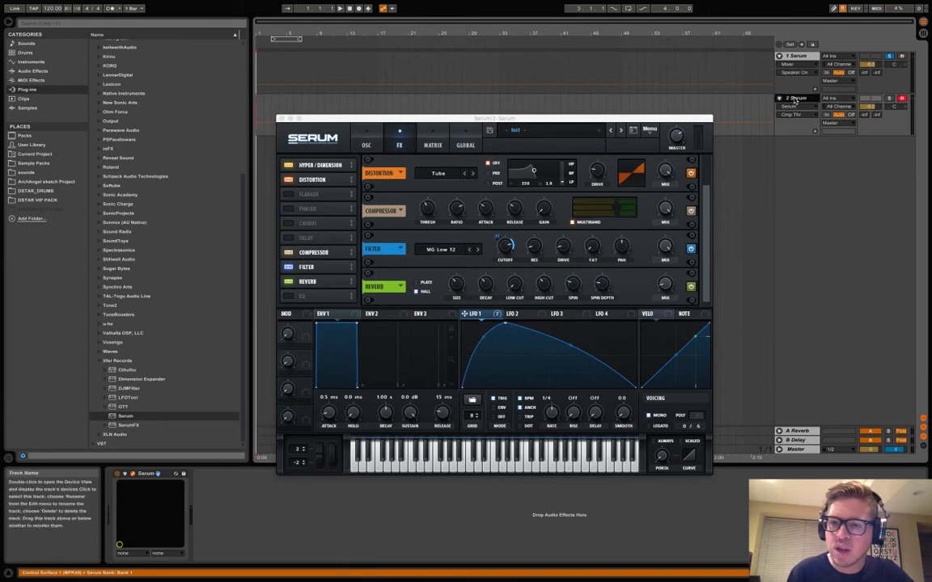
{"action": "left_click", "coordinate": [360, 147]}
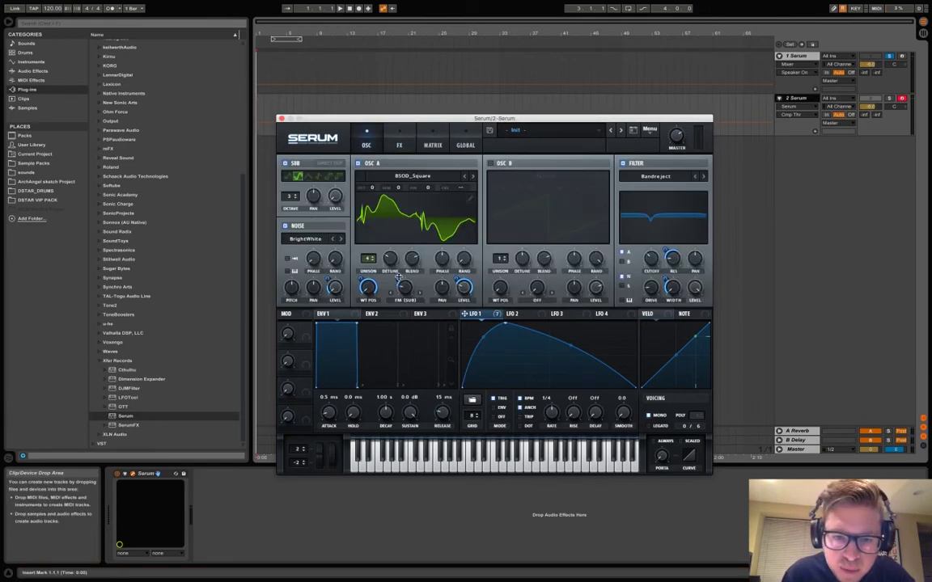
{"action": "left_click", "coordinate": [887, 101]}
{"action": "left_click", "coordinate": [887, 99]}
Fine-tune oscillator A's FM (Sub) warp amount while auditioning the recreated bass in different octaves.
{"action": "left_click", "coordinate": [409, 287]}
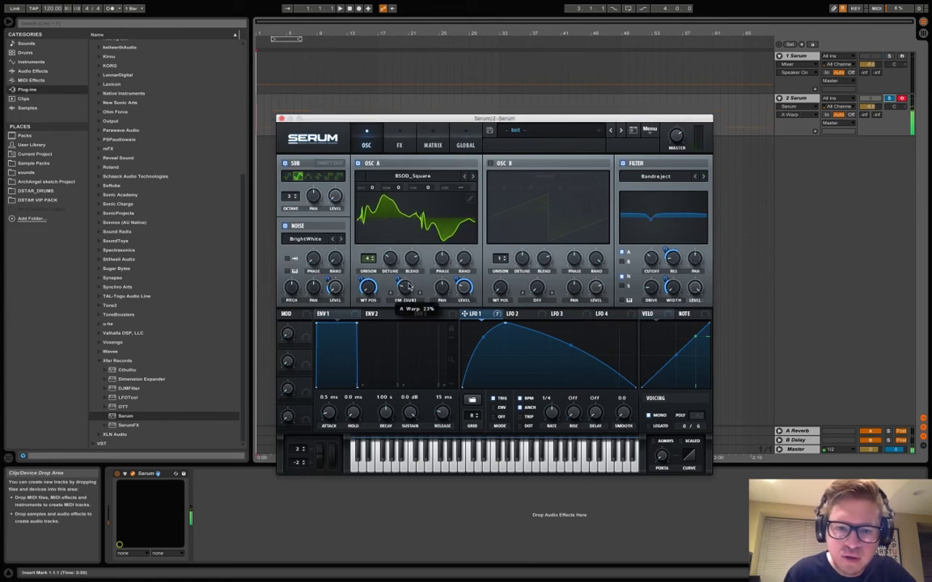
{"action": "left_click_drag", "start_coordinate": [409, 287], "coordinate": [411, 284]}
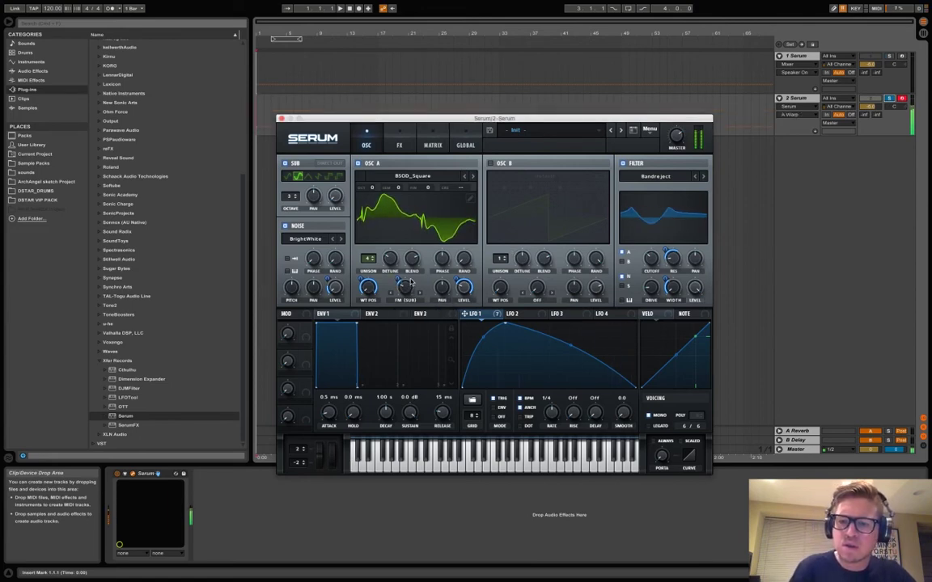
{"action": "key", "text": "z"}
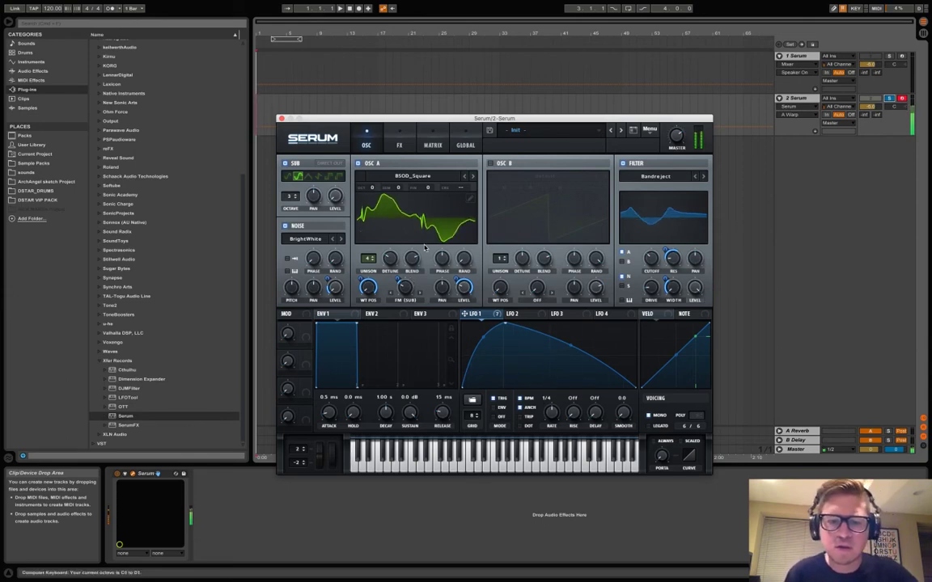
{"action": "mouse_move", "coordinate": [408, 292]}
{"action": "left_mouse_down"}
{"action": "mouse_move", "coordinate": [400, 282]}
{"action": "mouse_move", "coordinate": [409, 293]}
{"action": "left_mouse_up"}
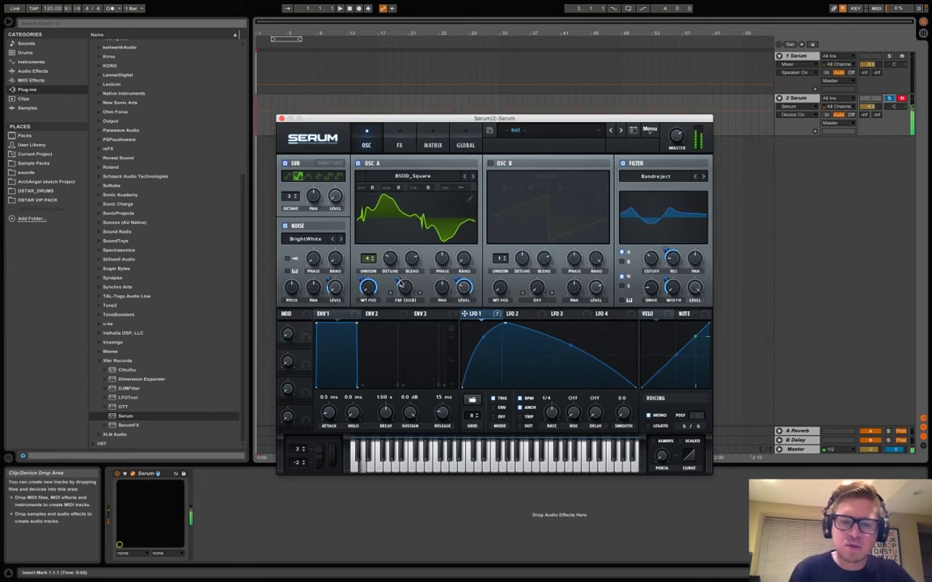
{"action": "key", "text": "z"}
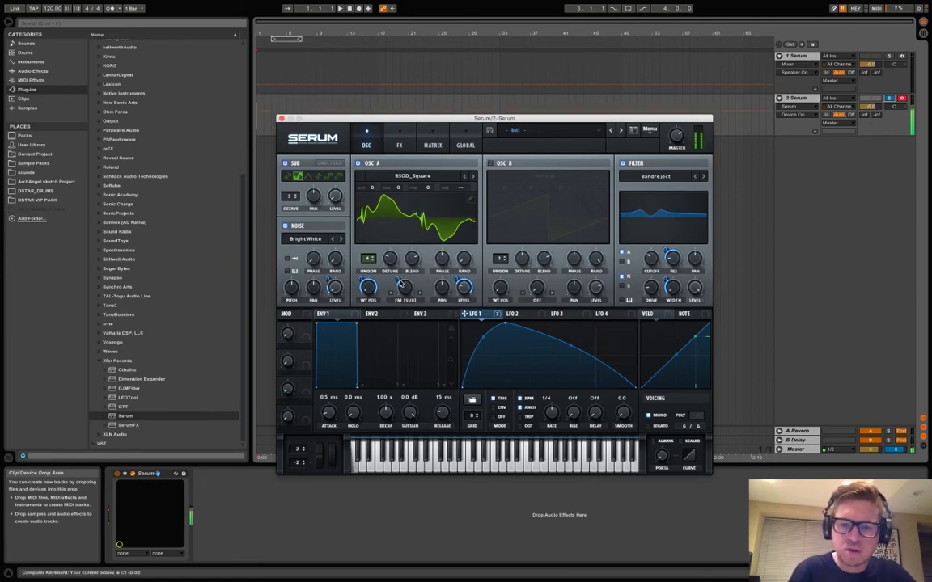
Compare the oscillator and filter settings of both Serum instances and adjust the recreated patch's Bandreject filter resonance.
{"action": "left_click", "coordinate": [794, 56]}
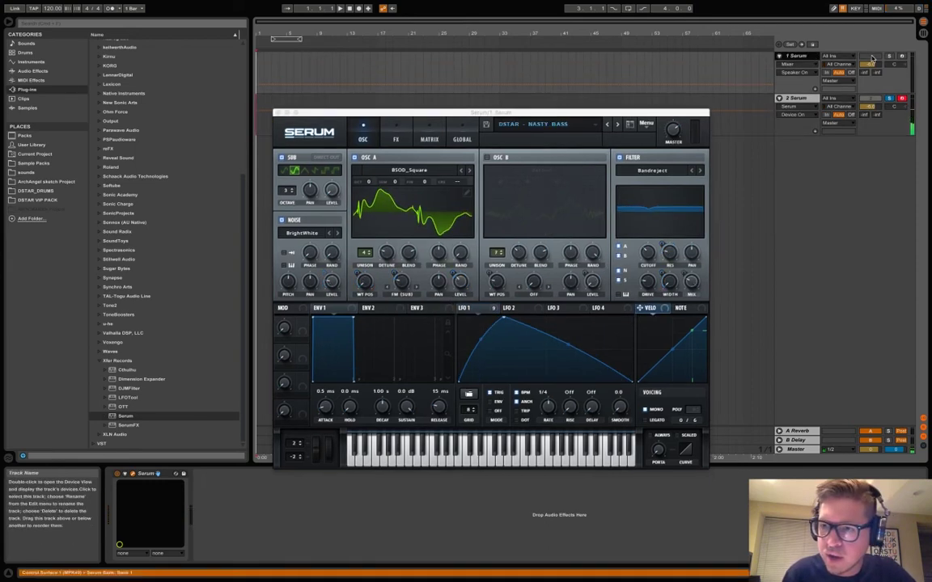
{"action": "left_click", "coordinate": [800, 99]}
{"action": "left_click", "coordinate": [808, 57]}
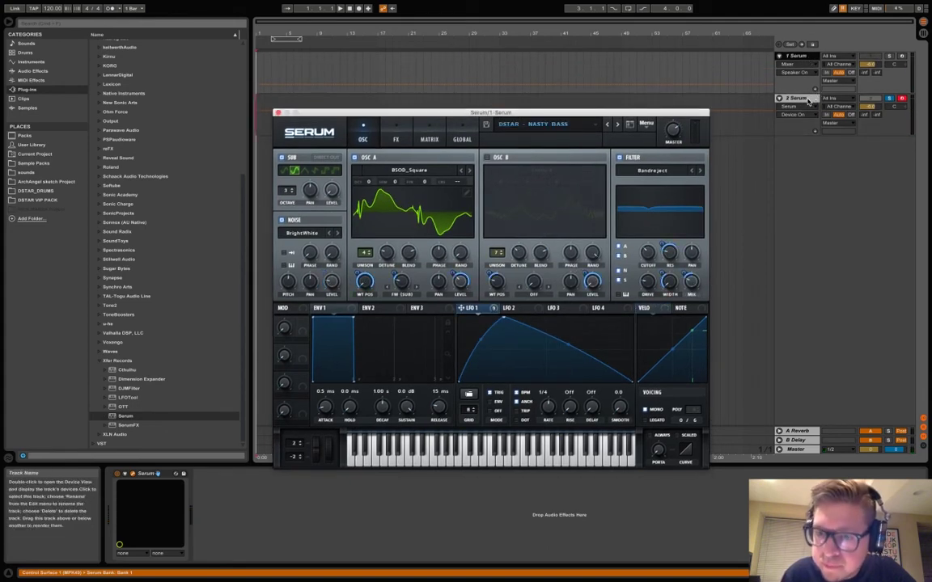
{"action": "left_click", "coordinate": [807, 98]}
{"action": "left_click", "coordinate": [811, 65]}
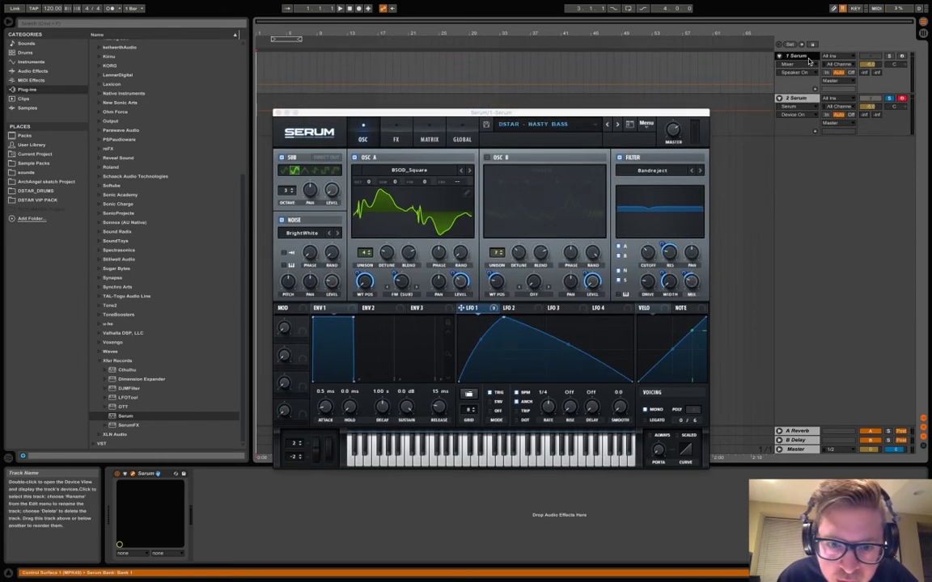
{"action": "left_click", "coordinate": [803, 98]}
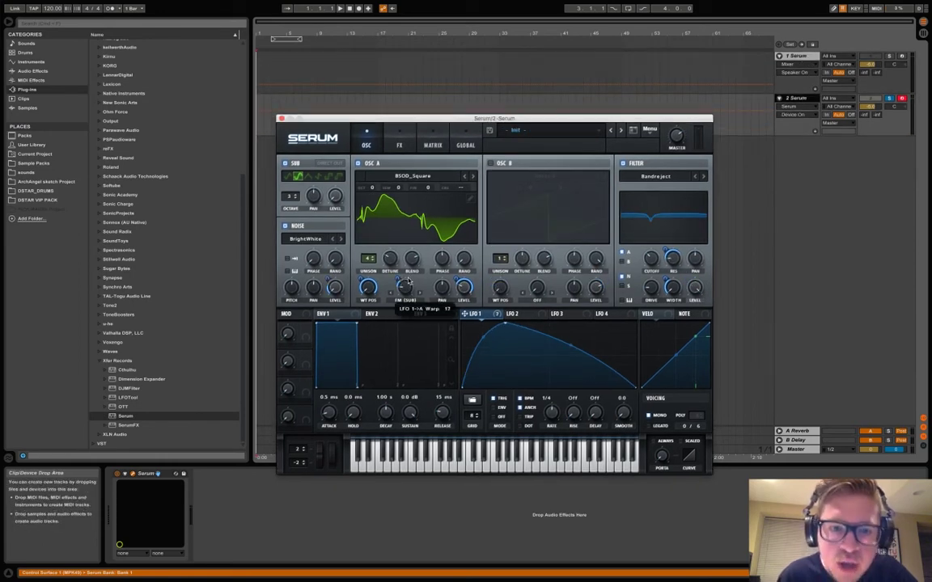
{"action": "left_click", "coordinate": [791, 57]}
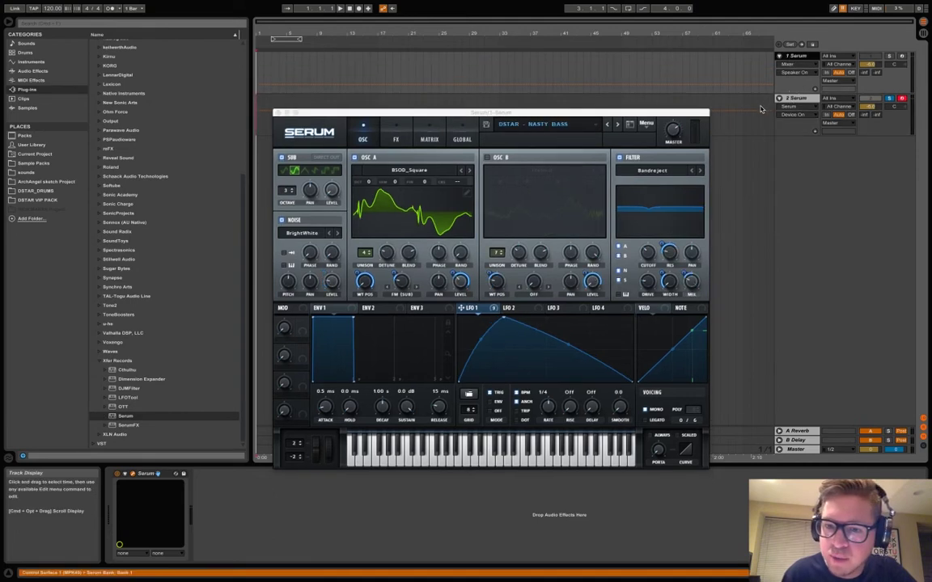
{"action": "left_click", "coordinate": [803, 98]}
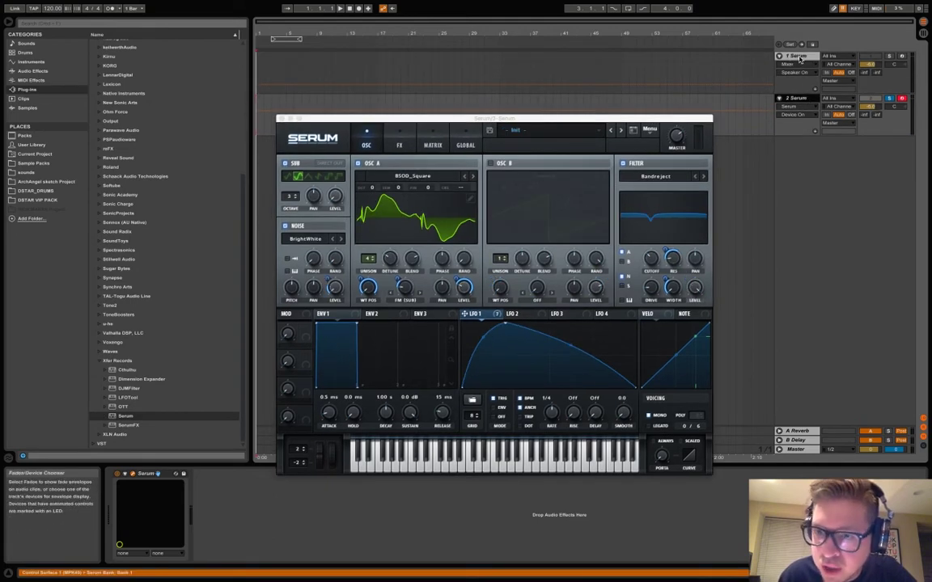
{"action": "left_click", "coordinate": [805, 86]}
{"action": "left_click", "coordinate": [800, 100]}
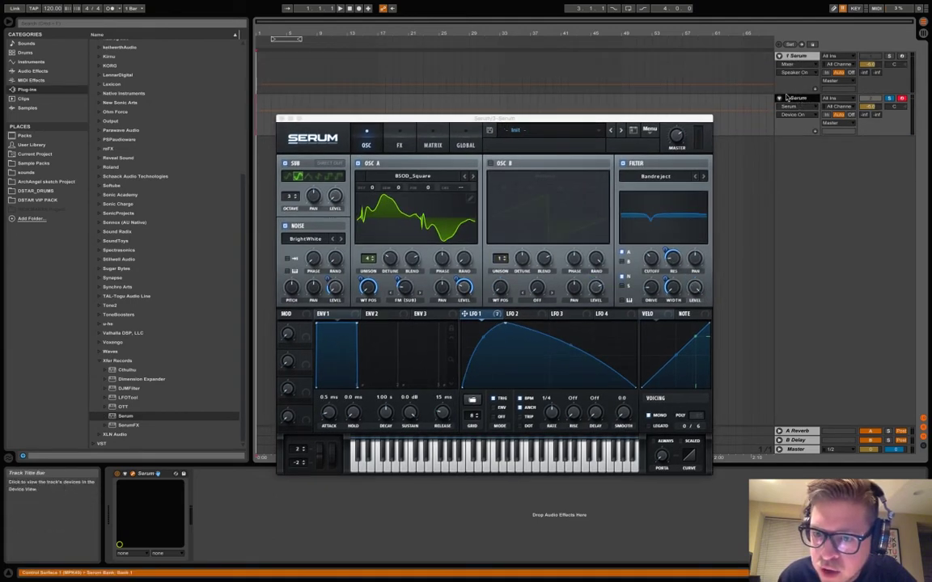
{"action": "left_click_drag", "start_coordinate": [677, 253], "coordinate": [676, 247]}
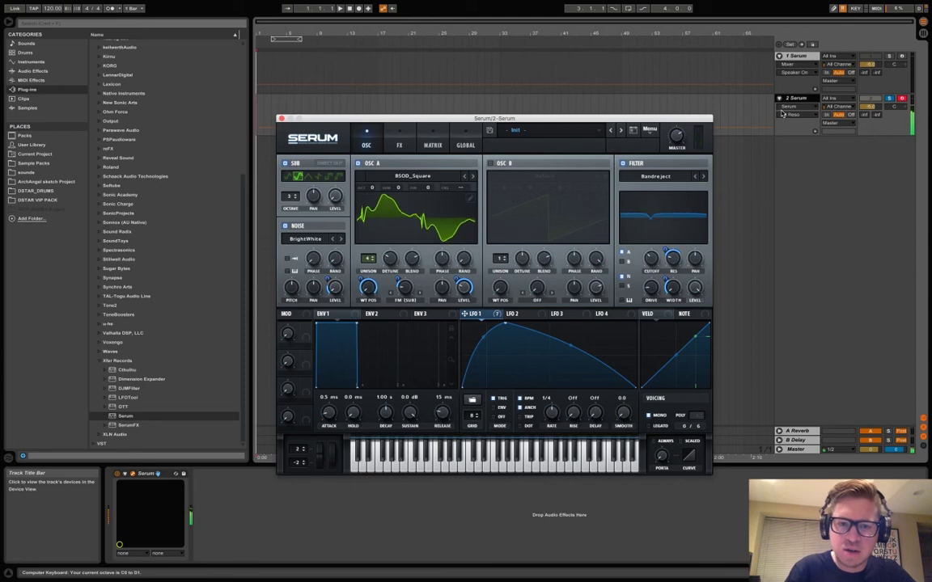
Match the recreated patch's effects to the original, with the Hyper mix at 26% and the Dimension mix at 77%.
{"action": "left_click", "coordinate": [398, 144]}
{"action": "left_click", "coordinate": [816, 55]}
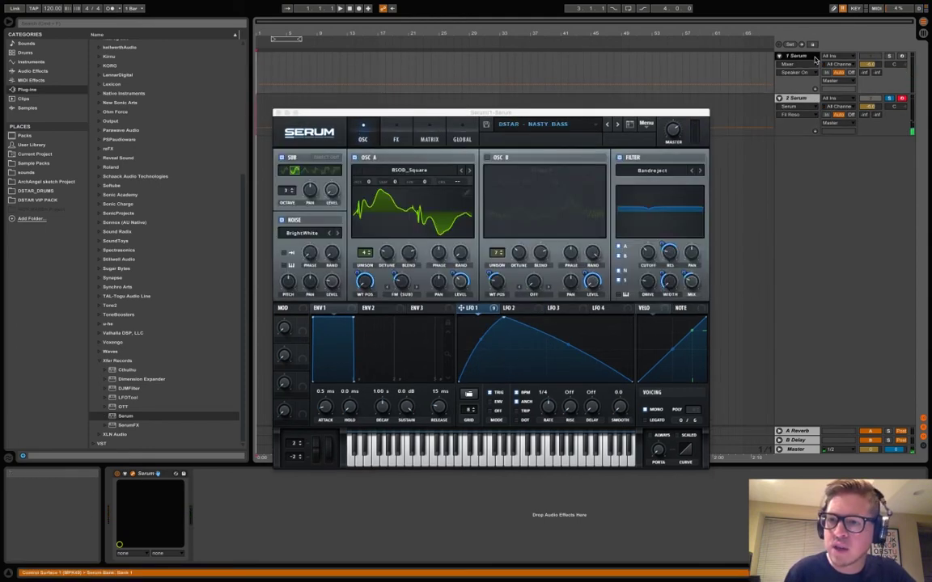
{"action": "left_click", "coordinate": [400, 136]}
{"action": "left_click", "coordinate": [813, 100]}
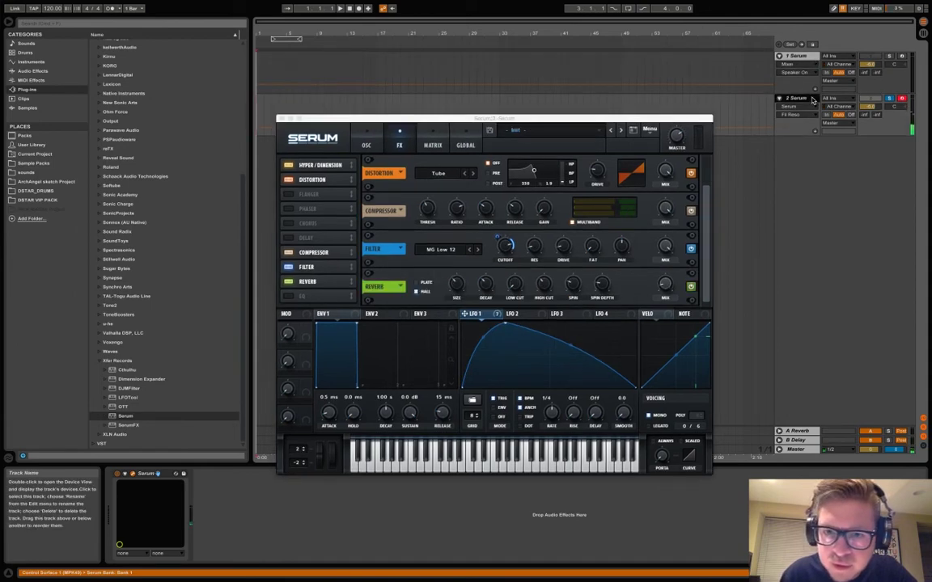
{"action": "left_click", "coordinate": [801, 56]}
{"action": "left_click", "coordinate": [801, 96]}
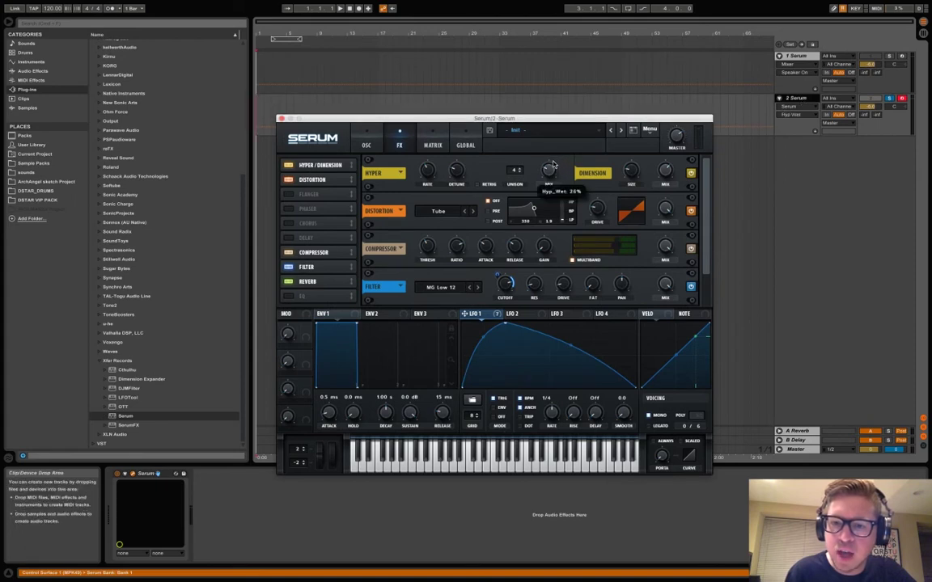
{"action": "left_click", "coordinate": [799, 56]}
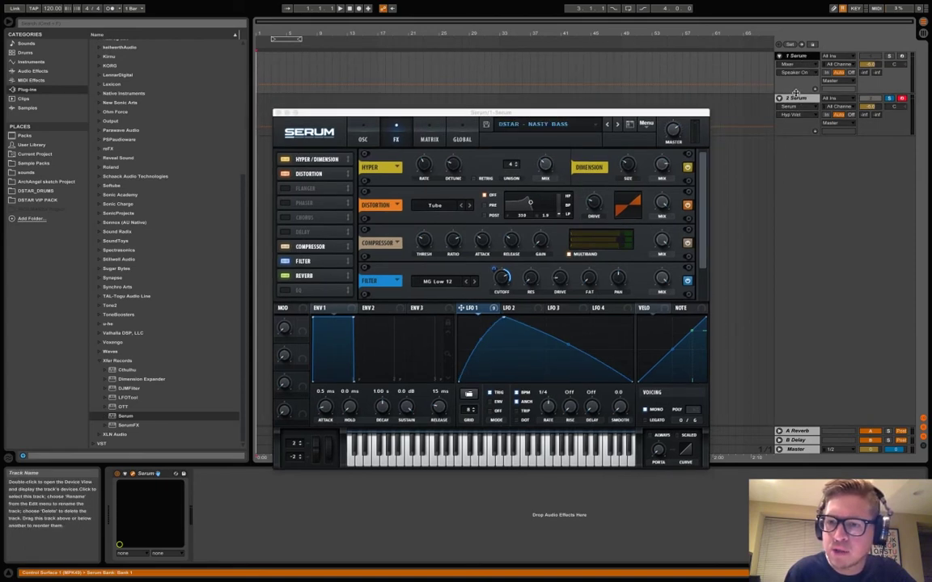
{"action": "left_click", "coordinate": [796, 93]}
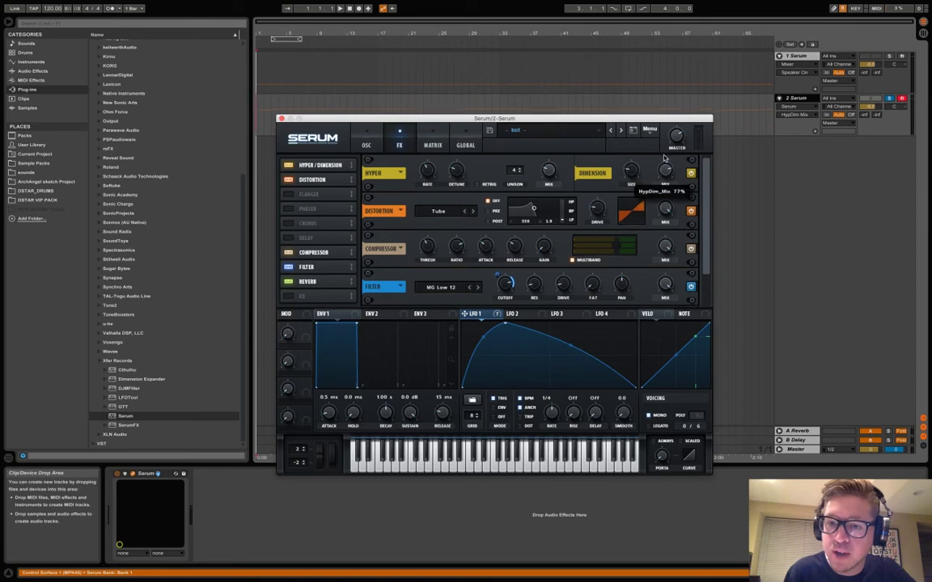
Check the original patch's effects again and adjust the recreated patch's compressor threshold.
{"action": "left_click", "coordinate": [799, 56]}
{"action": "left_click", "coordinate": [801, 98]}
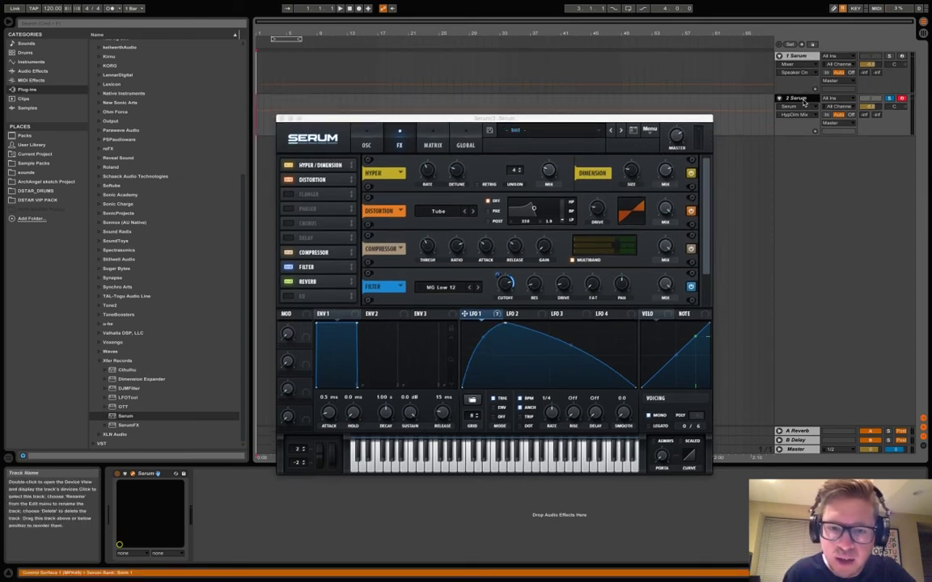
{"action": "left_click_drag", "start_coordinate": [426, 247], "coordinate": [423, 268]}
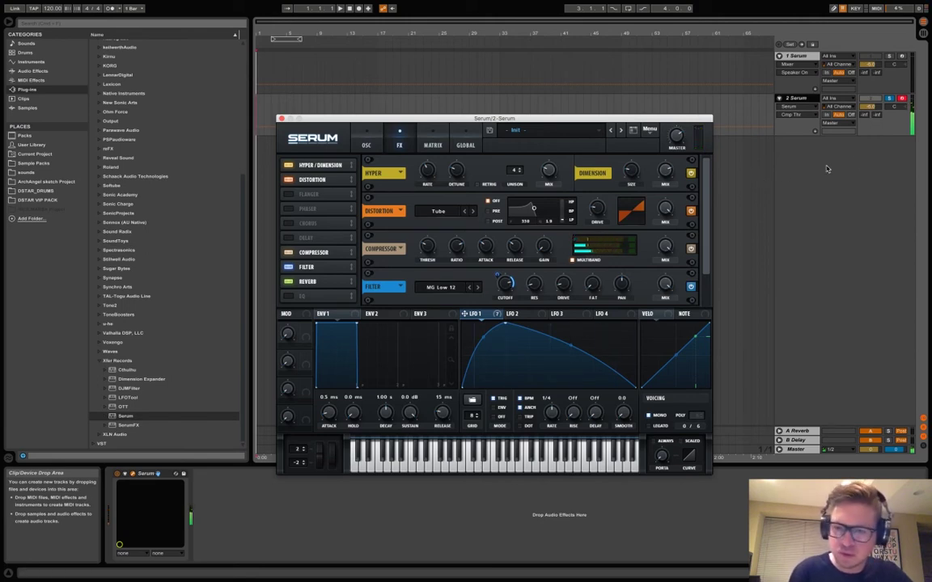
Compare the effects of the original and recreated Serum patches and solo the original's track for audition.
{"action": "left_click", "coordinate": [801, 56]}
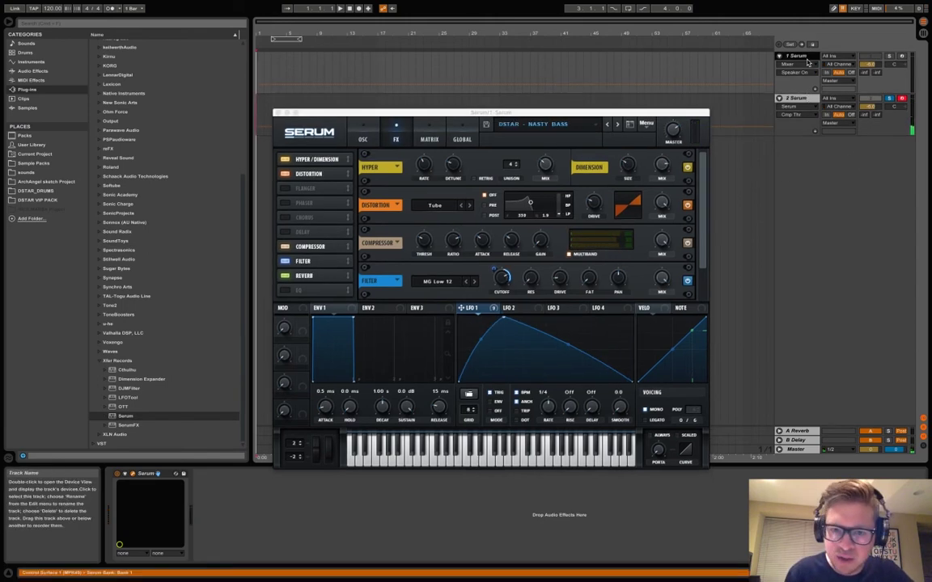
{"action": "left_click", "coordinate": [794, 100]}
{"action": "scroll", "coordinate": [703, 267], "scroll_direction": "down", "scroll_amount": 2}
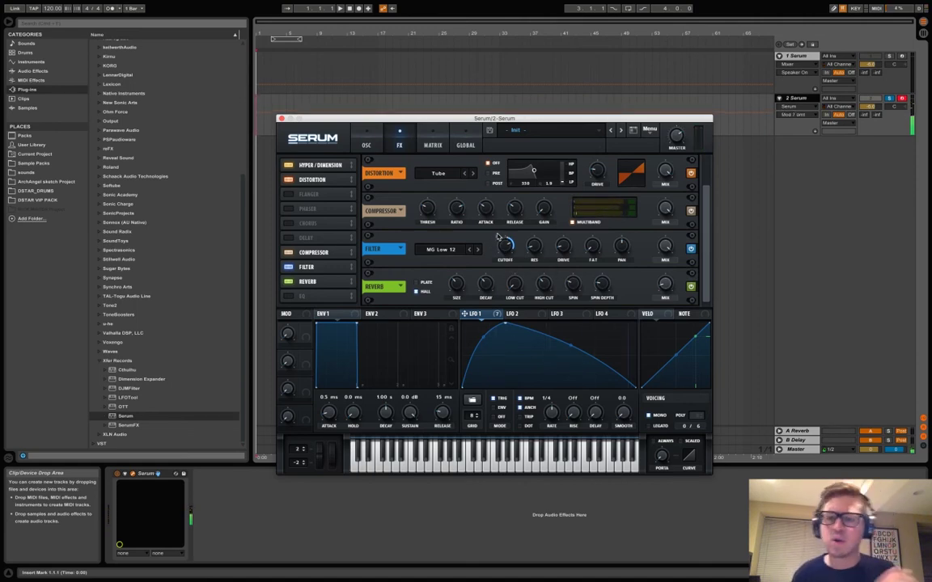
{"action": "left_click", "coordinate": [903, 64]}
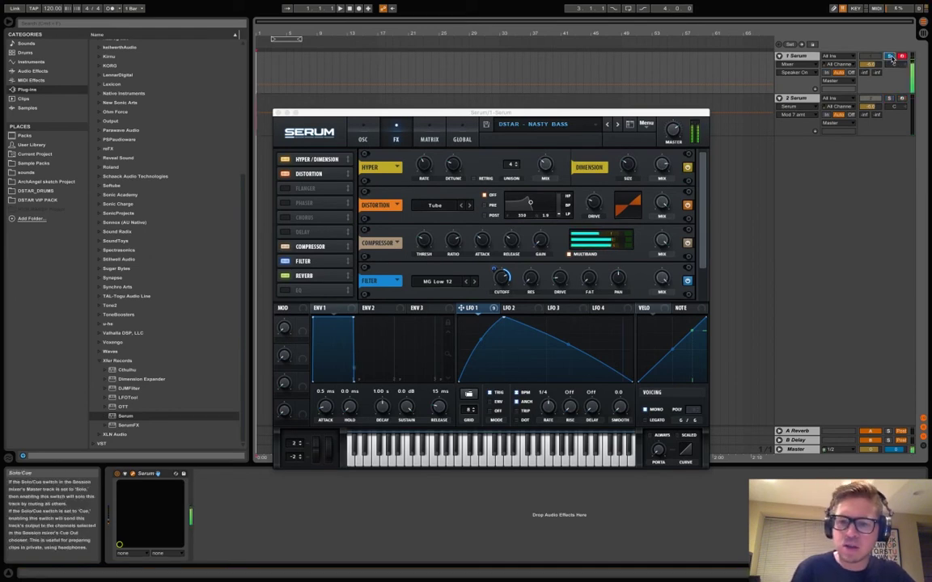
Compare the oscillator, noise and filter settings of the original patch with those of the recreated one.
{"action": "left_click", "coordinate": [366, 137]}
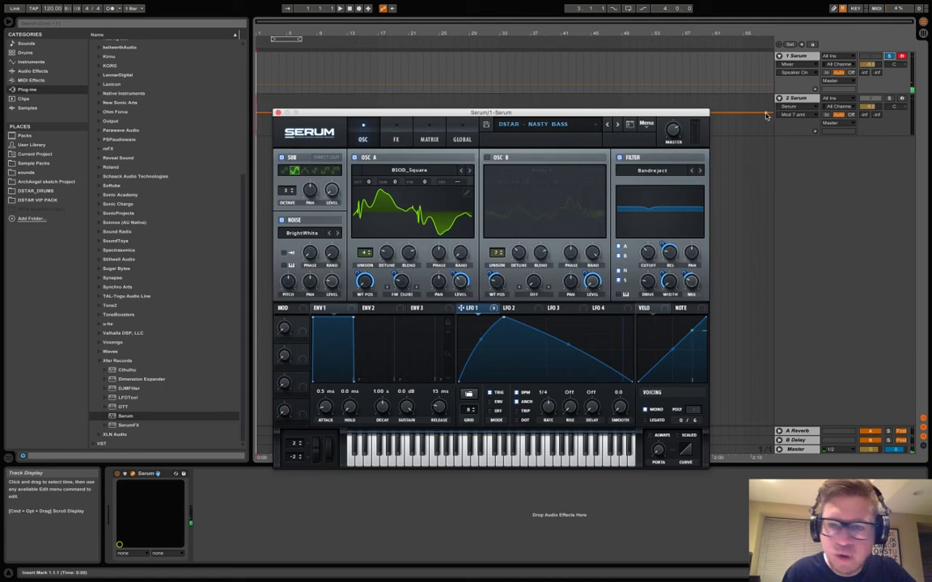
{"action": "left_click", "coordinate": [828, 100]}
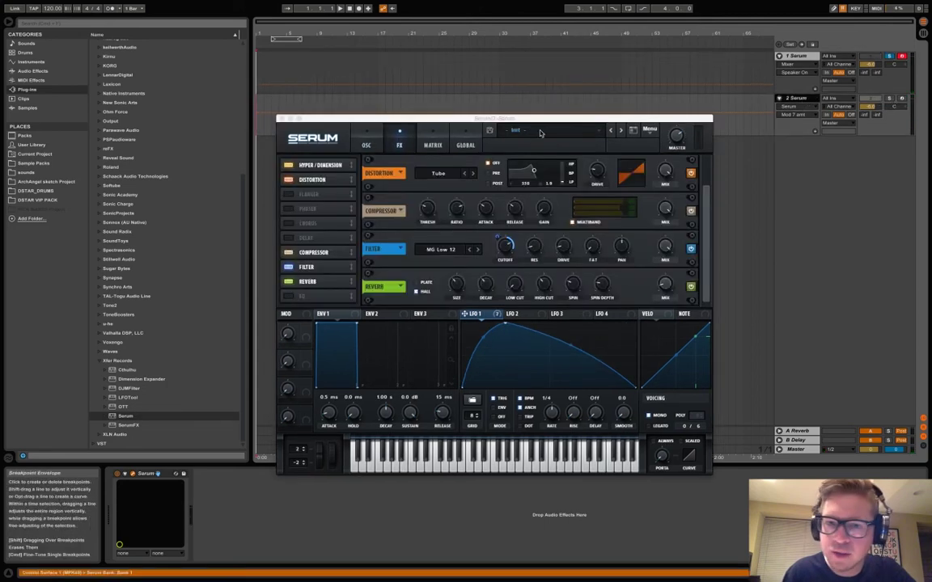
{"action": "left_click", "coordinate": [373, 139]}
{"action": "left_click", "coordinate": [805, 56]}
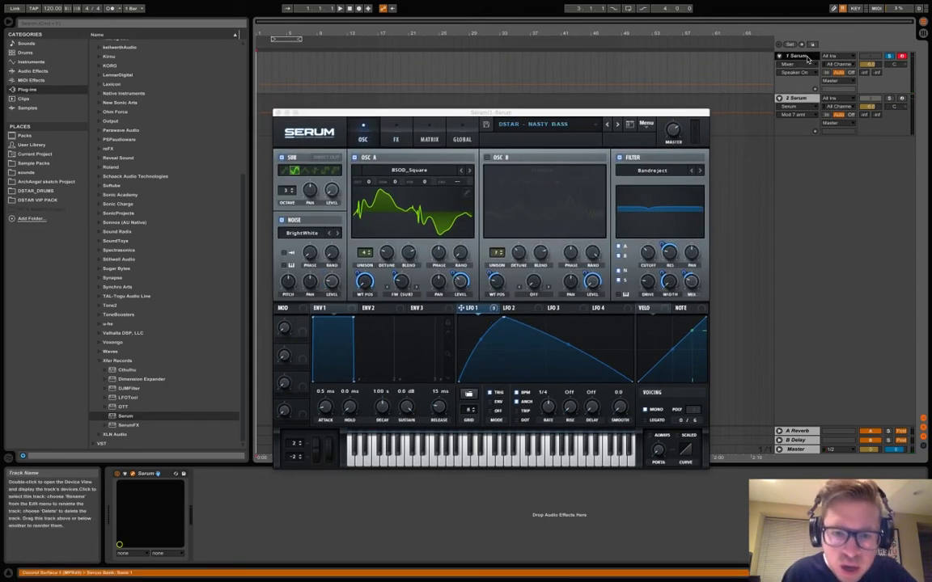
{"action": "left_click", "coordinate": [805, 104]}
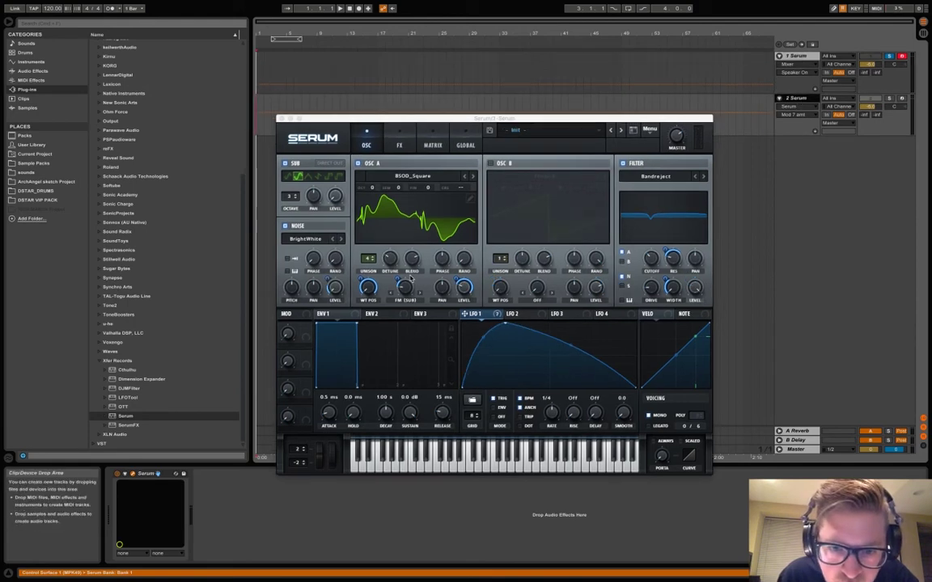
Solo and arm the recreated patch's track and check oscillator A's warp modulation against the original.
{"action": "left_click", "coordinate": [889, 97]}
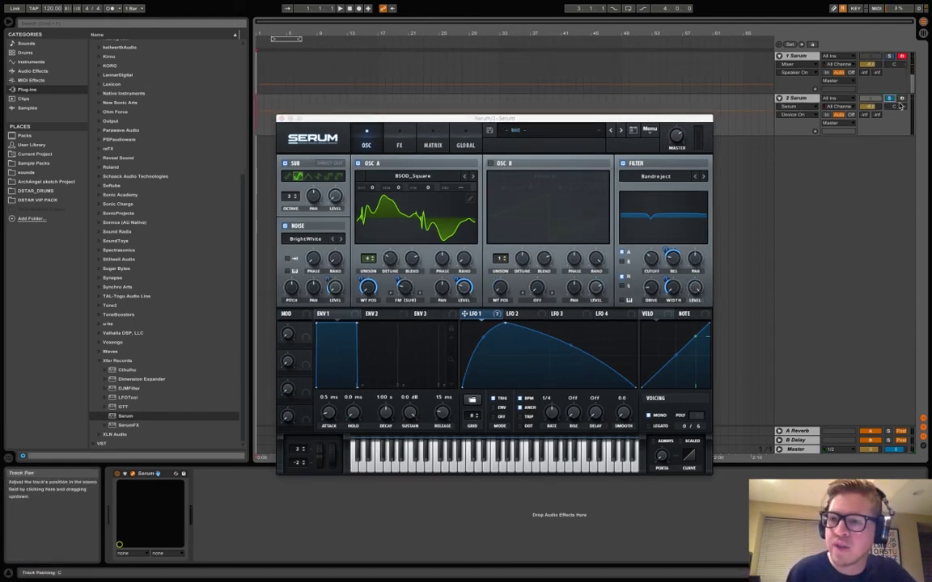
{"action": "left_click", "coordinate": [400, 294]}
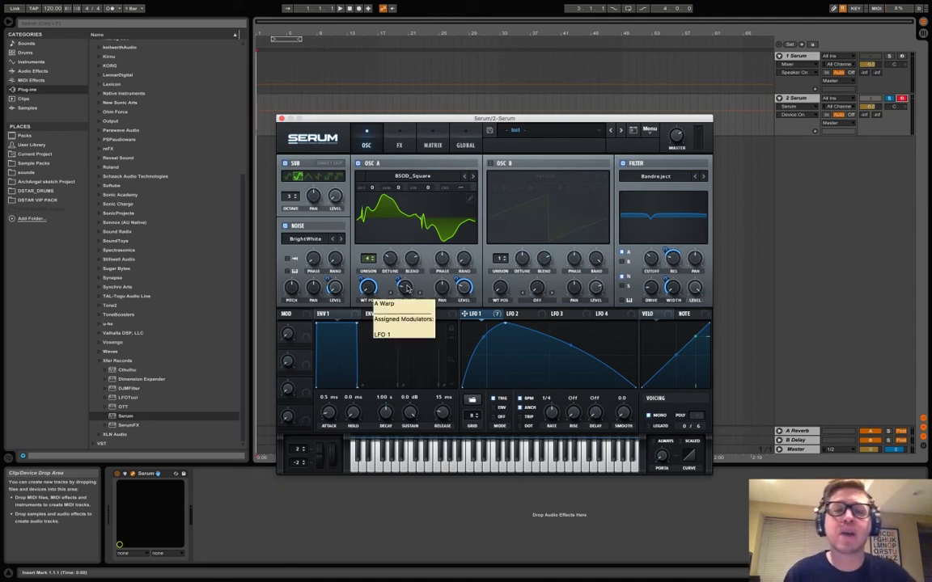
{"action": "left_click", "coordinate": [801, 56]}
{"action": "left_click", "coordinate": [805, 105]}
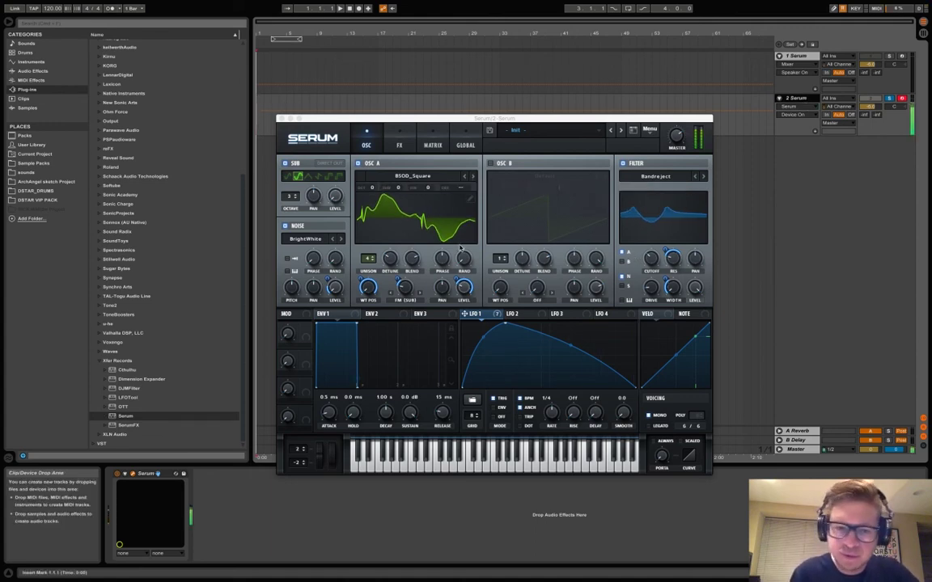
Try the recreated patch's sub oscillator at octave 4 while auditioning the bass in different octaves.
{"action": "left_click_drag", "start_coordinate": [290, 201], "coordinate": [290, 195]}
{"action": "key", "text": "z"}
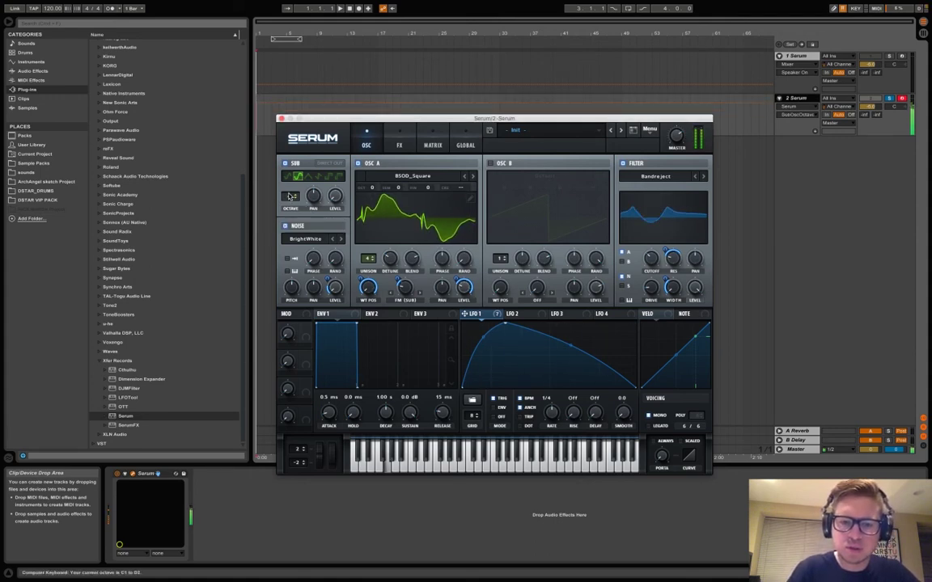
{"action": "key", "text": "x"}
{"action": "key", "text": "x"}
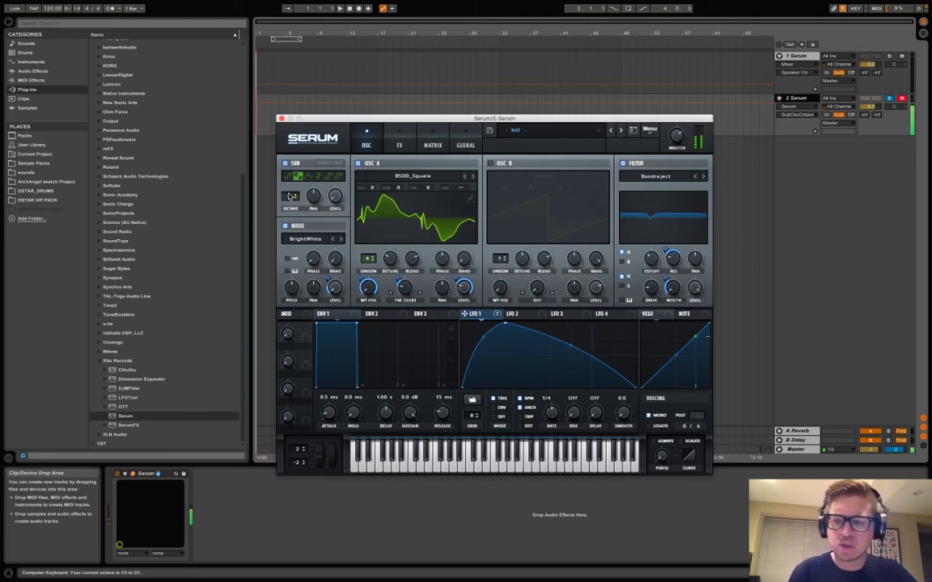
Adjust the Bandreject filter's cutoff and lower its mix while auditioning the recreated bass in different octaves.
{"action": "left_click", "coordinate": [655, 257]}
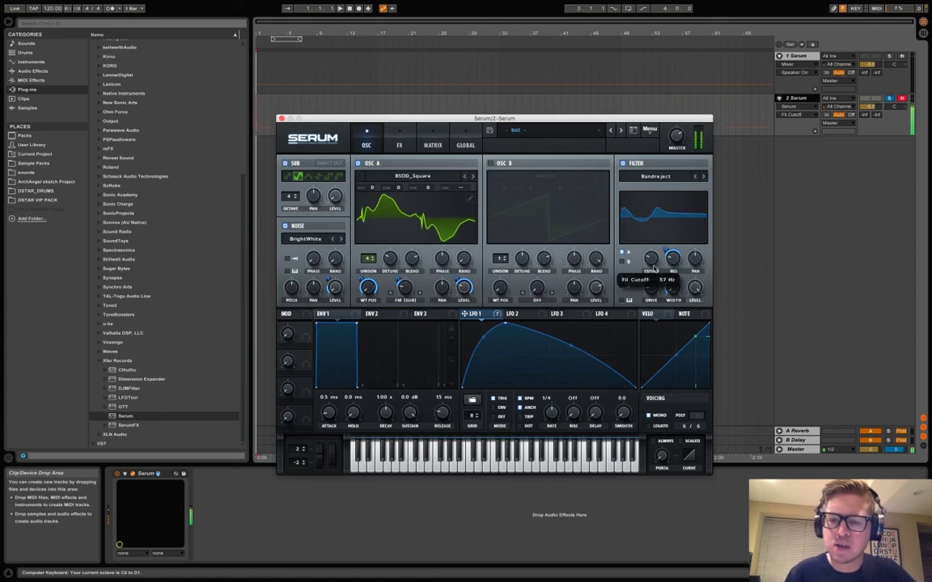
{"action": "left_click_drag", "start_coordinate": [654, 268], "coordinate": [656, 257]}
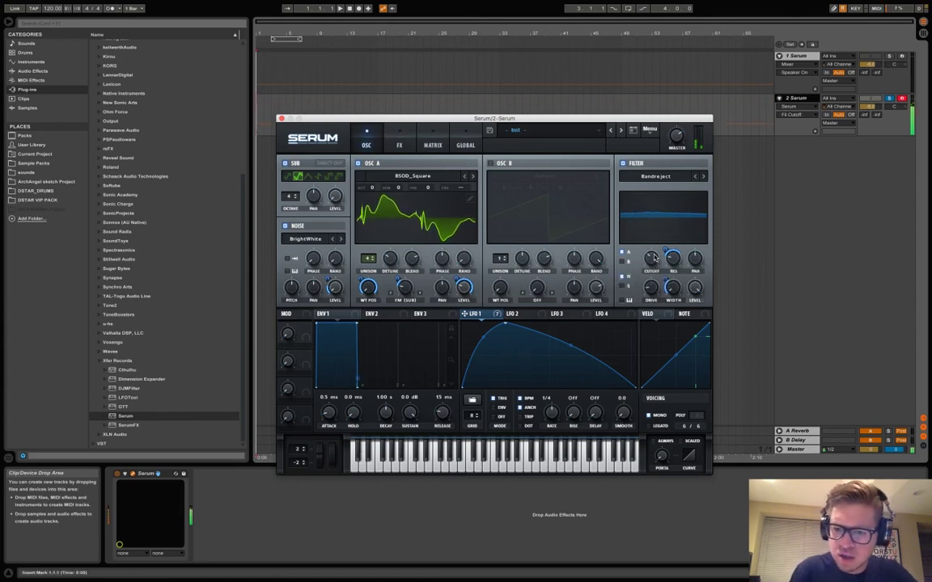
{"action": "left_click_drag", "start_coordinate": [694, 295], "coordinate": [678, 386]}
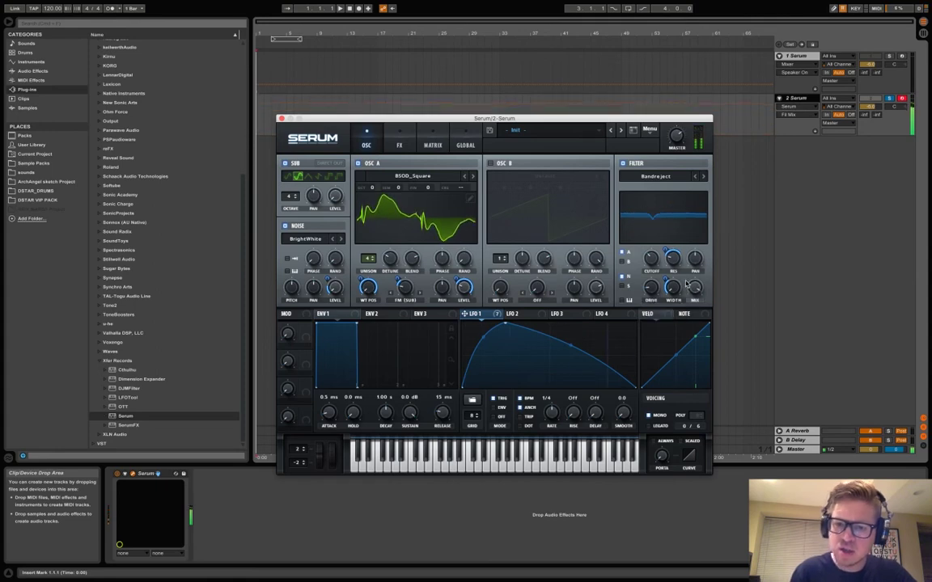
{"action": "key", "text": "a"}
{"action": "key", "text": "x"}
{"action": "key", "text": "a"}
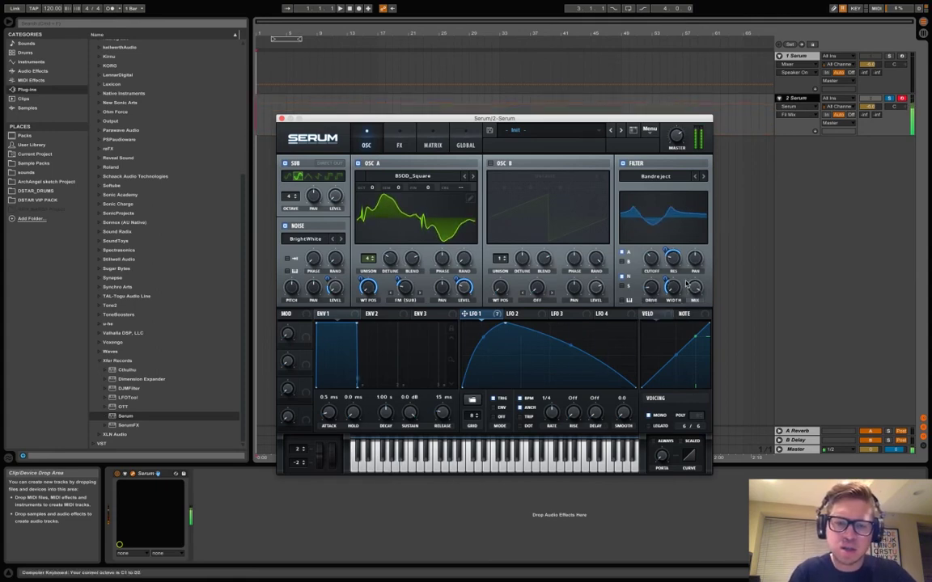
Add an EQ Eight after Serum on the recreated track with only the band 1 low cut enabled.
{"action": "left_click", "coordinate": [32, 70]}
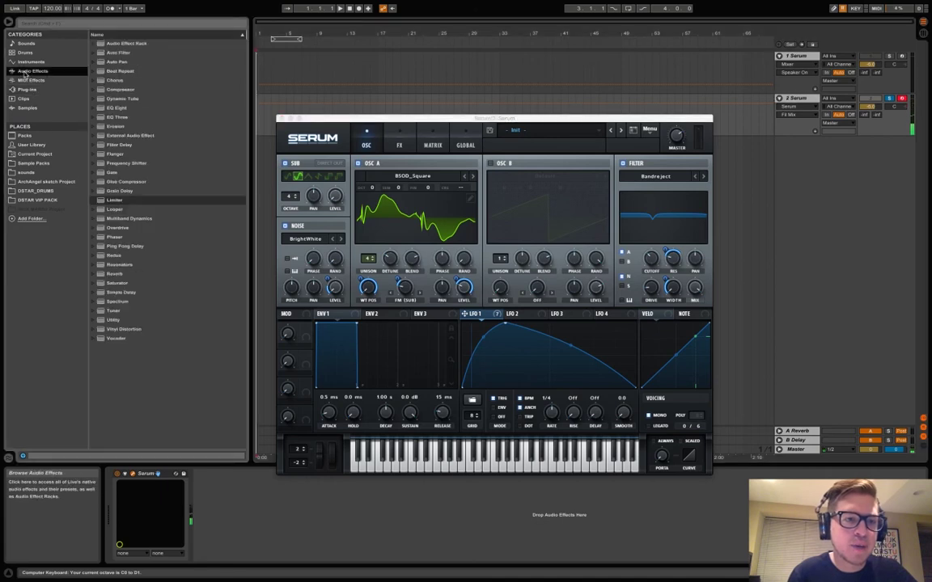
{"action": "double_click", "coordinate": [128, 106]}
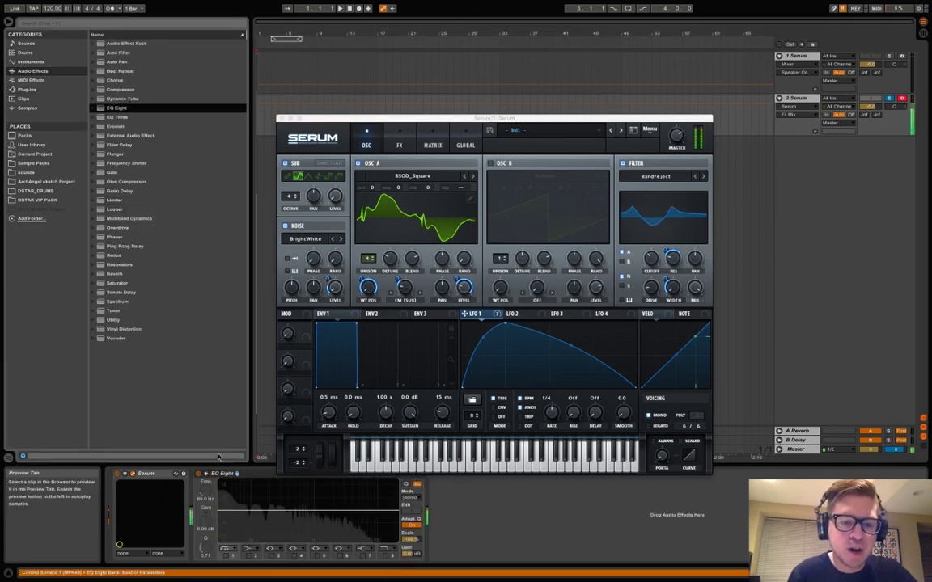
{"action": "left_click", "coordinate": [231, 555]}
{"action": "left_click", "coordinate": [228, 557]}
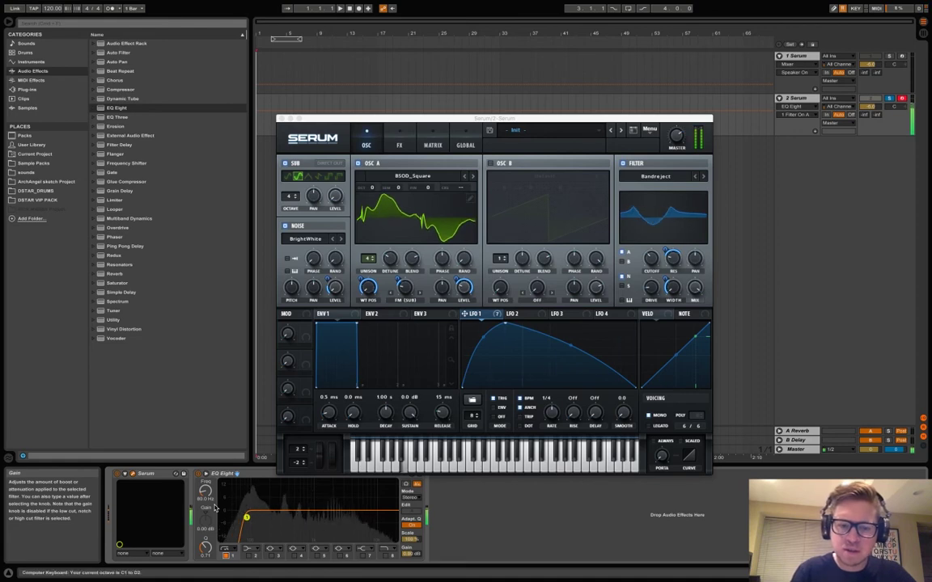
Set the sub oscillator's octave to 3, fine-tune the filter cutoff and audition the bass in different octaves.
{"action": "left_click", "coordinate": [390, 260]}
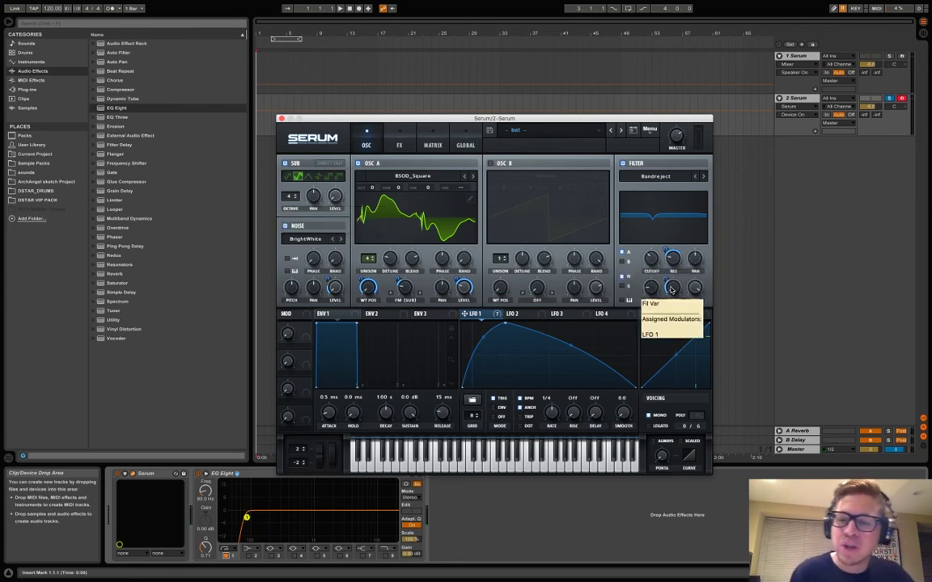
{"action": "left_click", "coordinate": [656, 261]}
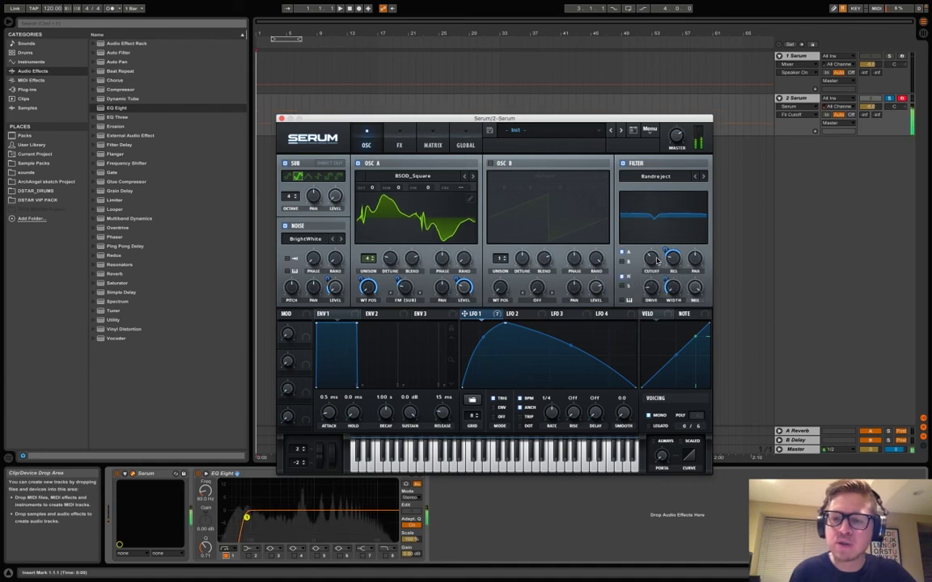
{"action": "left_click_drag", "start_coordinate": [290, 197], "coordinate": [293, 209]}
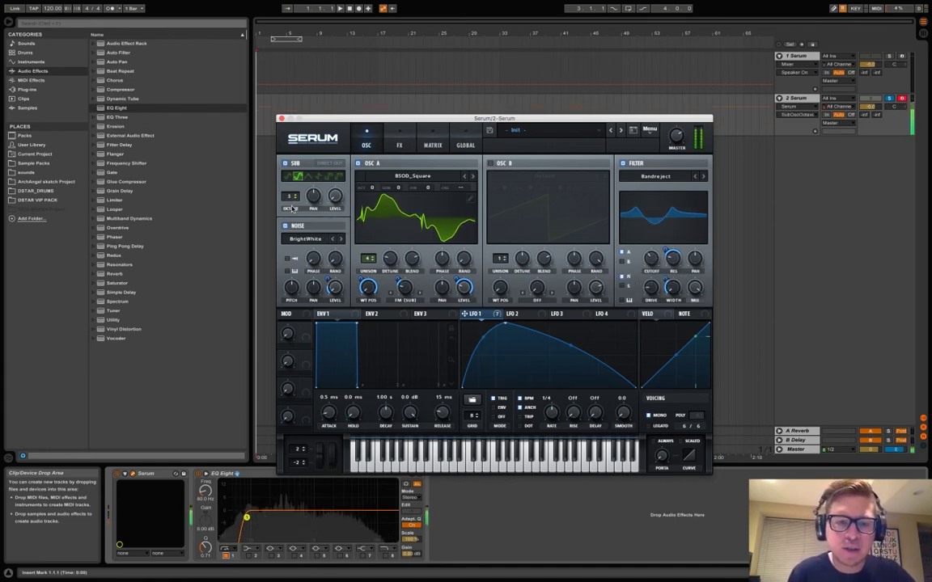
{"action": "key", "text": "z"}
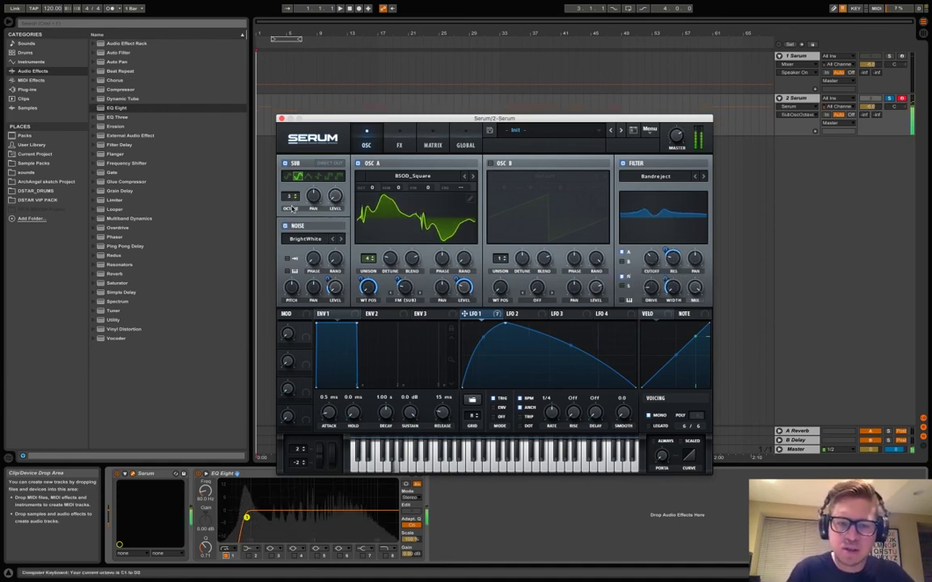
{"action": "key", "text": "z"}
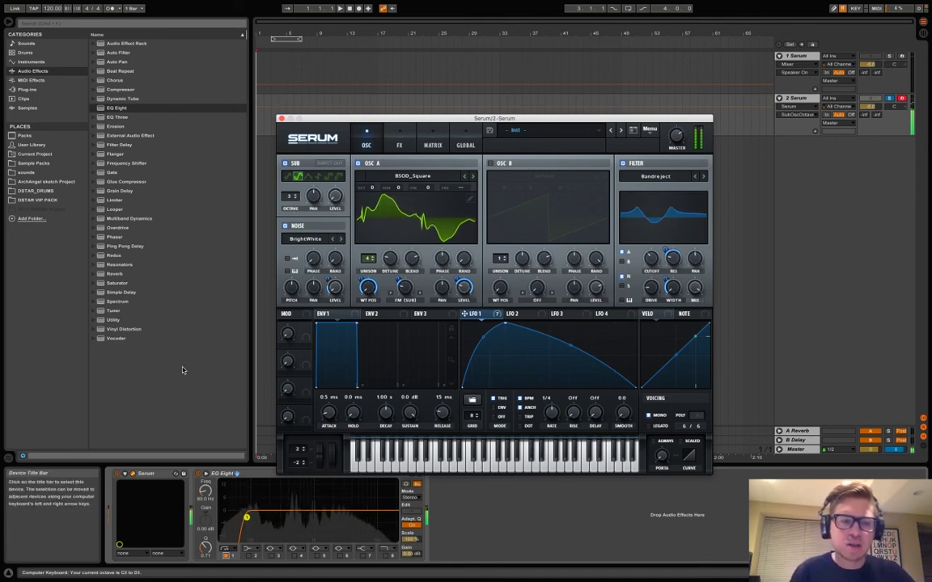
Add the Multiband Dynamics OTT preset after the EQ Eight and lower its amount to about 56%.
{"action": "left_click", "coordinate": [93, 218]}
{"action": "double_click", "coordinate": [121, 283]}
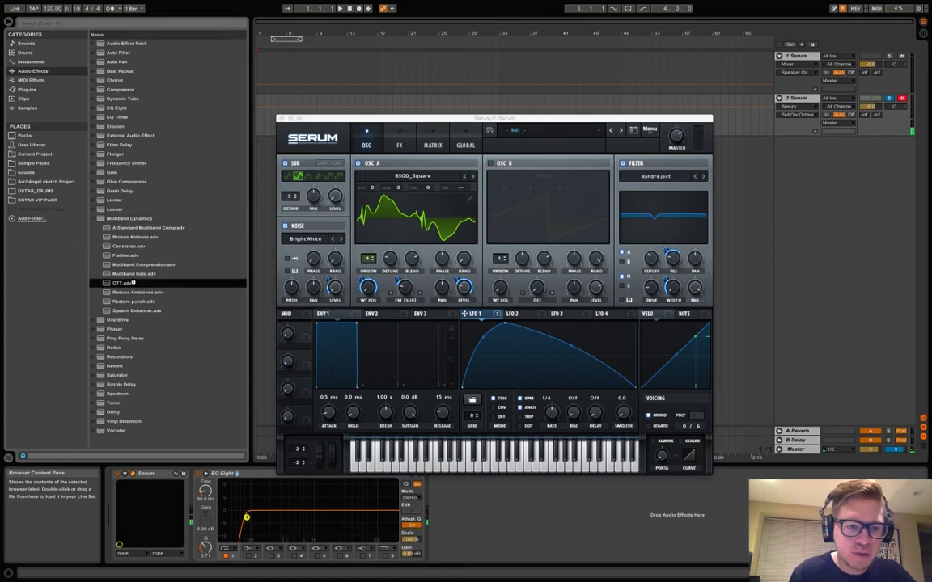
{"action": "left_click_drag", "start_coordinate": [642, 550], "coordinate": [642, 568]}
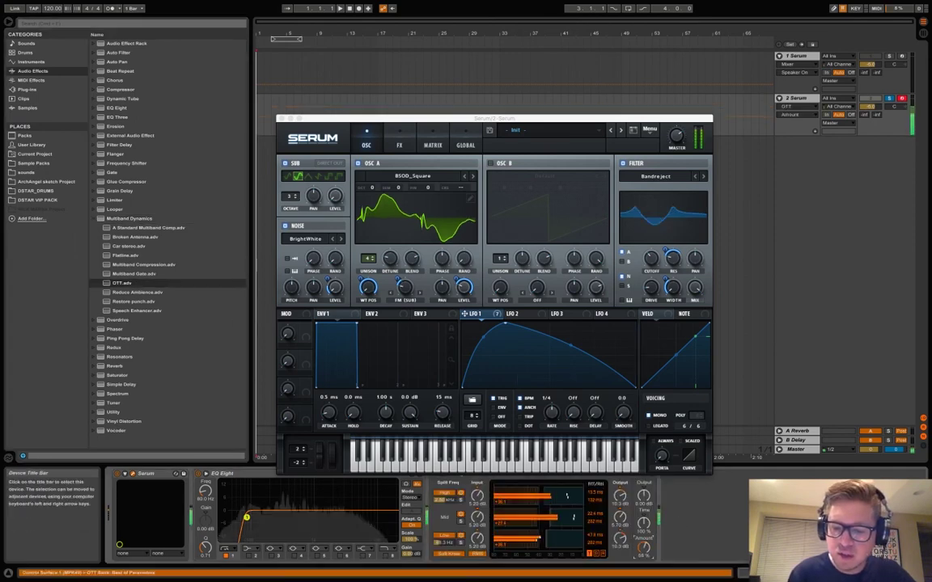
{"action": "key", "text": "z"}
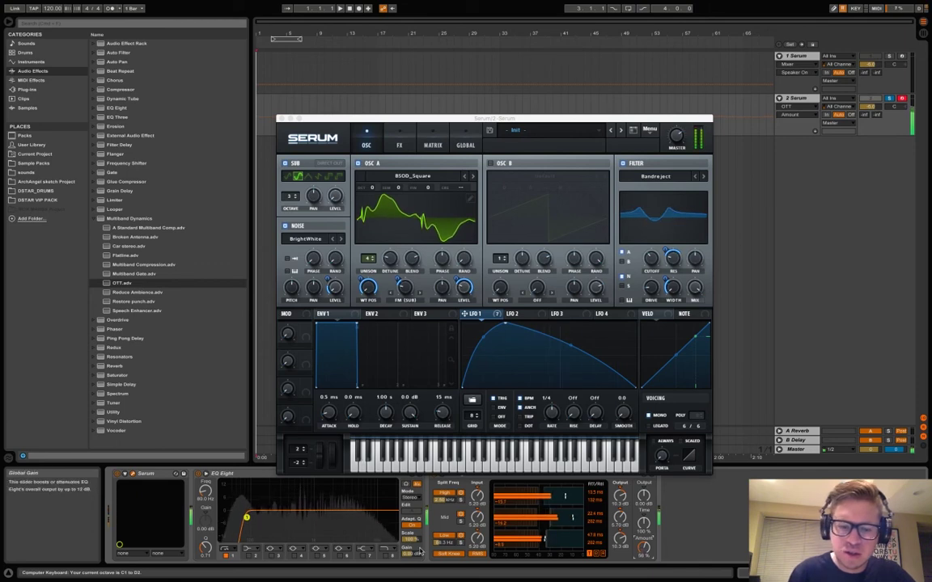
Try the EQ Eight's band 1 low cut at 231 Hz in different octaves and switch the band off.
{"action": "left_click_drag", "start_coordinate": [210, 495], "coordinate": [210, 472]}
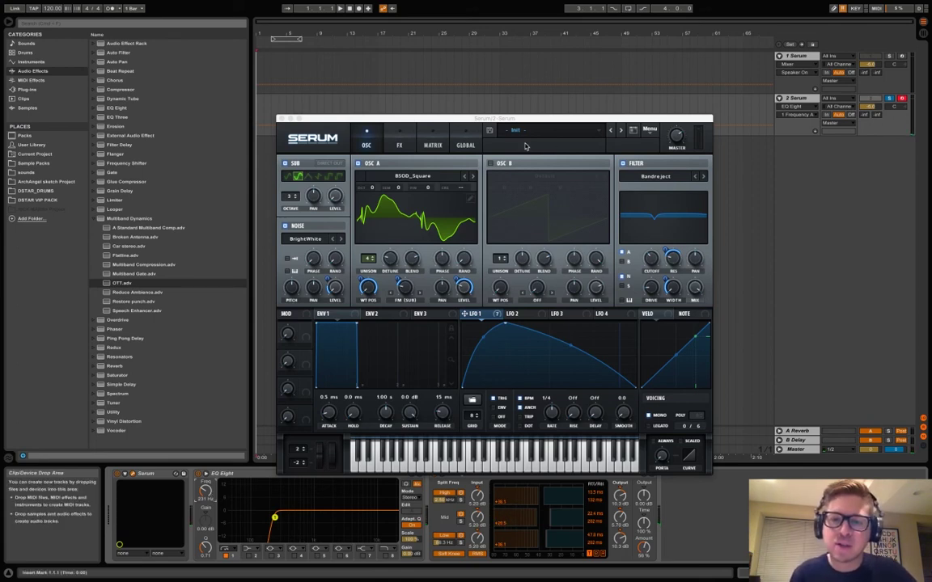
{"action": "key", "text": "j"}
{"action": "key", "text": "h"}
{"action": "key", "text": "d"}
{"action": "key", "text": "s"}
{"action": "key", "text": "z"}
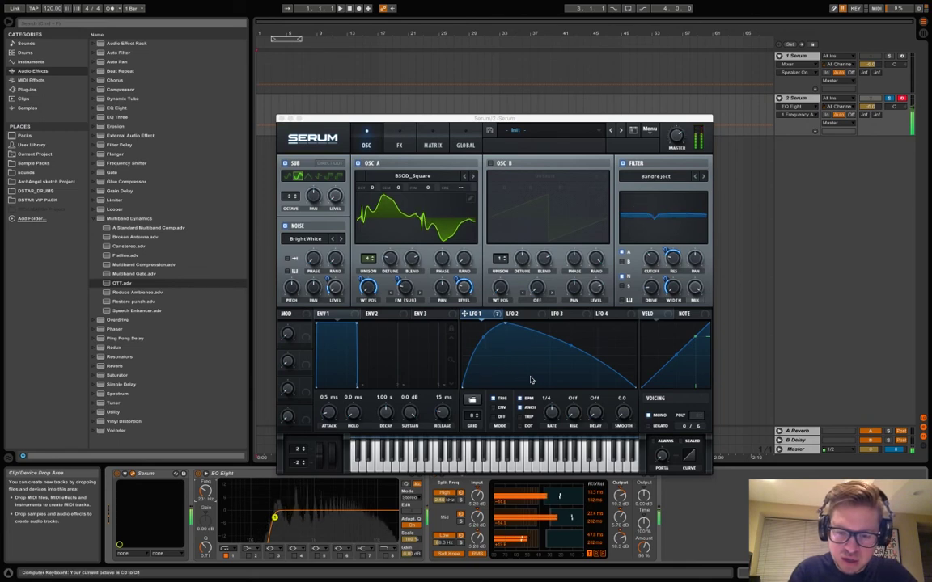
{"action": "key", "text": "x"}
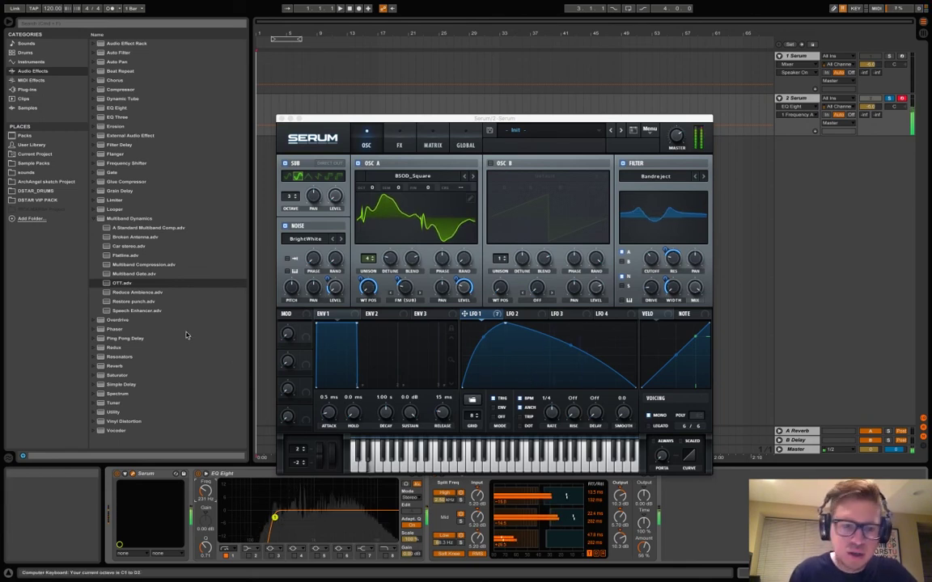
{"action": "left_click", "coordinate": [226, 557]}
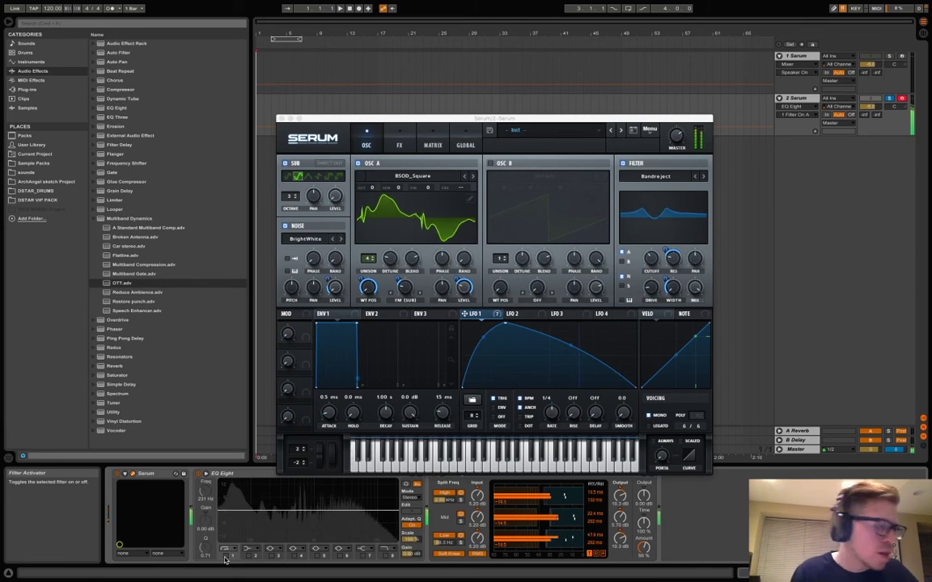
Add a Saturator after the OTT on the recreated track and set its curve type to Soft Sine.
{"action": "left_click", "coordinate": [24, 89]}
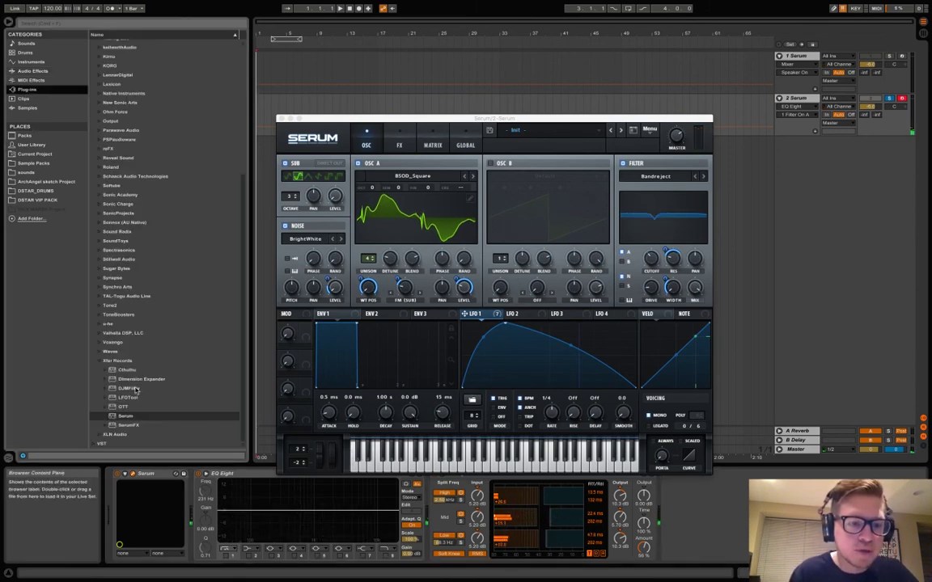
{"action": "left_click", "coordinate": [99, 361]}
{"action": "left_click", "coordinate": [36, 72]}
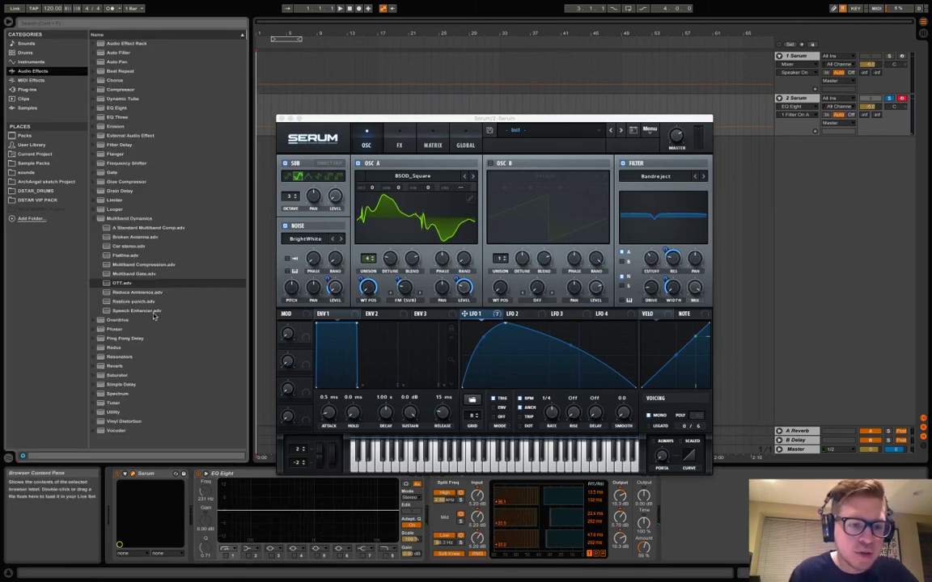
{"action": "left_click", "coordinate": [121, 375]}
{"action": "double_click", "coordinate": [120, 375]}
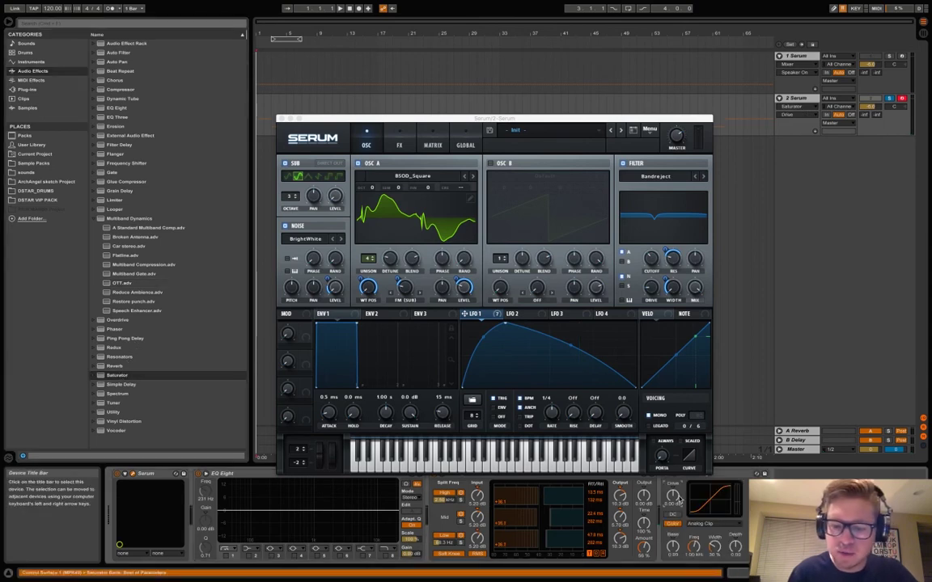
{"action": "left_click", "coordinate": [707, 524]}
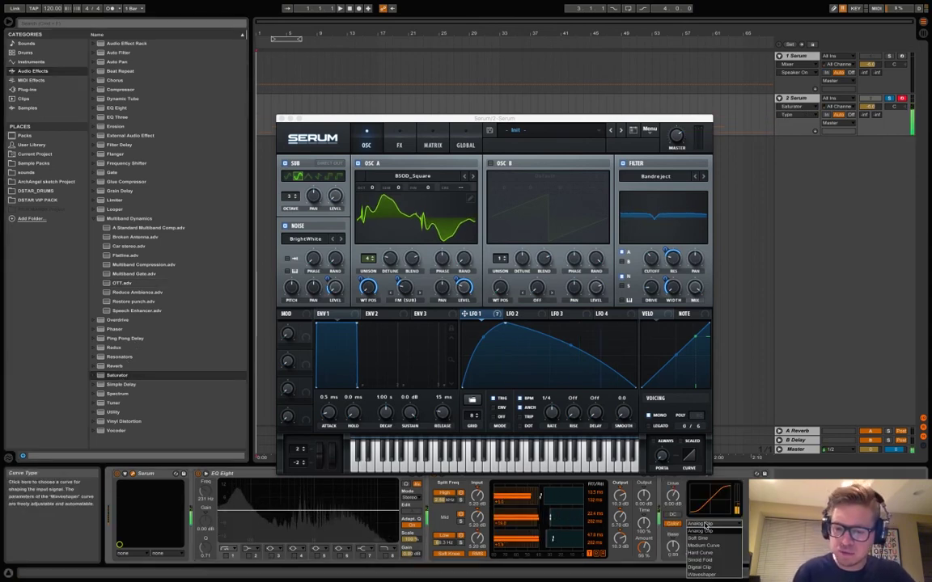
{"action": "left_click", "coordinate": [707, 534]}
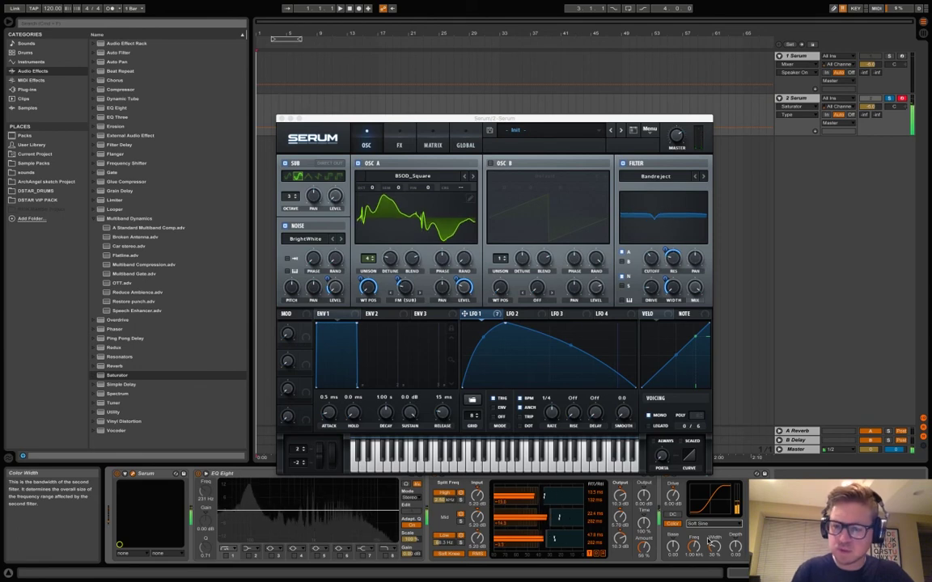
Fine-tune the filter cutoff around 74 Hz and adjust the modulation amount on the filter width while auditioning the bass.
{"action": "left_click", "coordinate": [651, 260]}
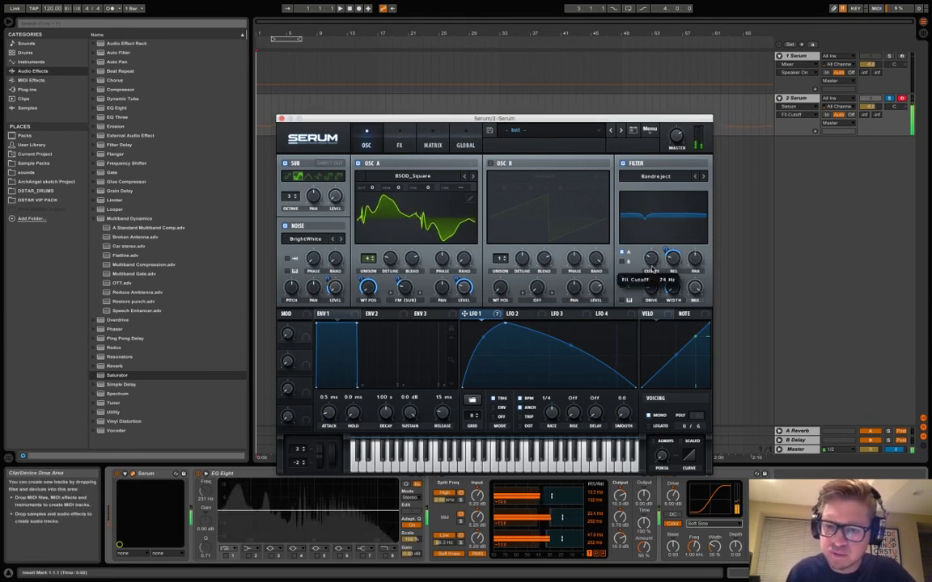
{"action": "key", "text": "z"}
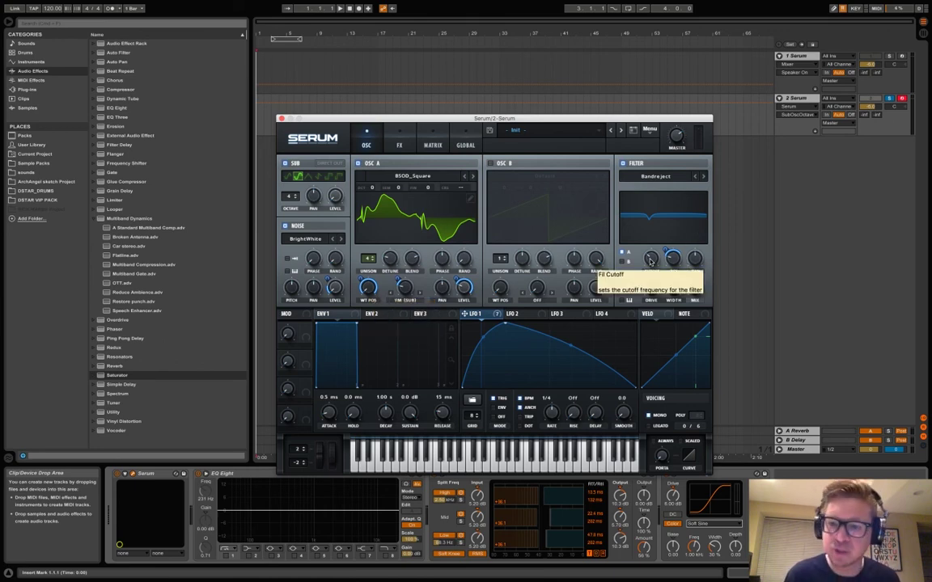
{"action": "left_click_drag", "start_coordinate": [667, 279], "coordinate": [668, 266]}
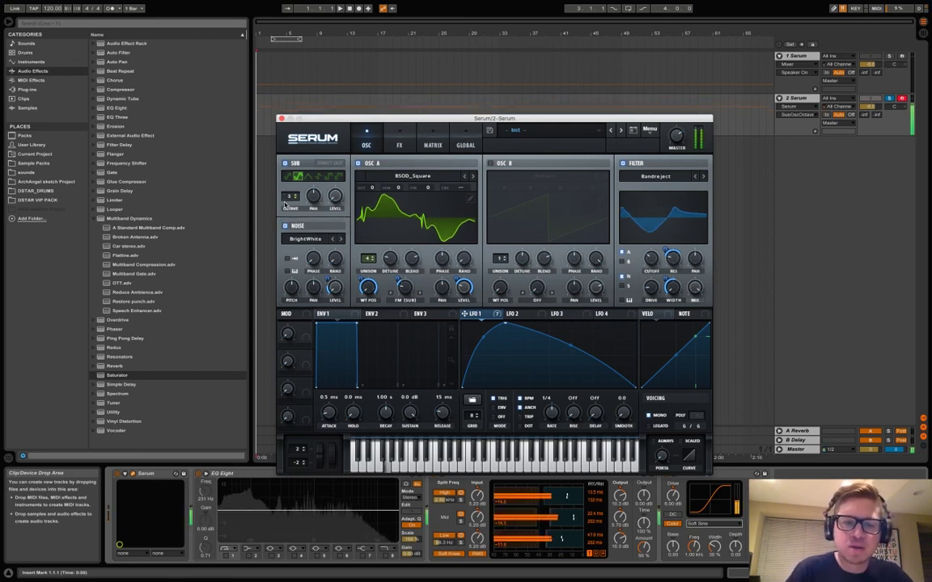
Set the sub oscillator's octave to 4 and its shape to square, auditioning the bass in lower octaves.
{"action": "left_click_drag", "start_coordinate": [285, 204], "coordinate": [293, 190]}
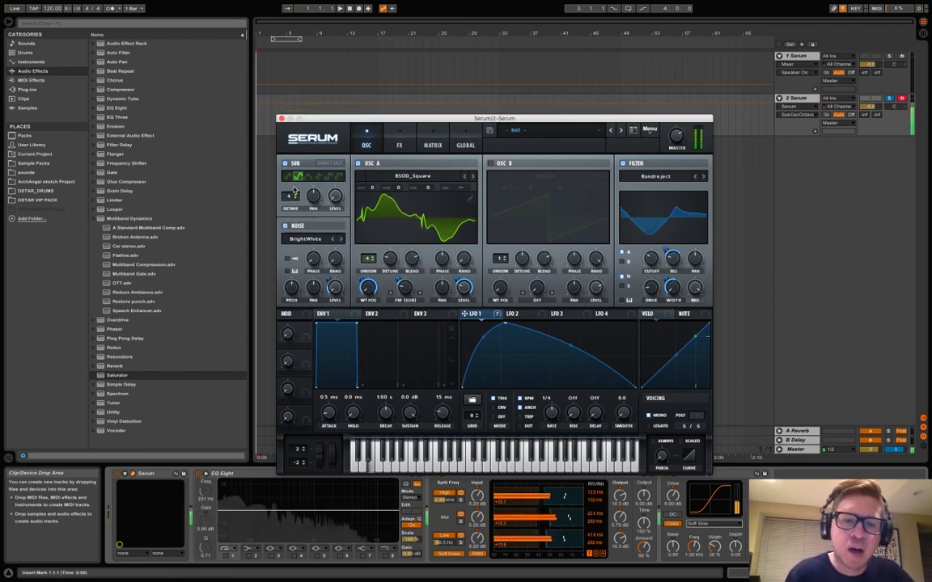
{"action": "left_click", "coordinate": [329, 178]}
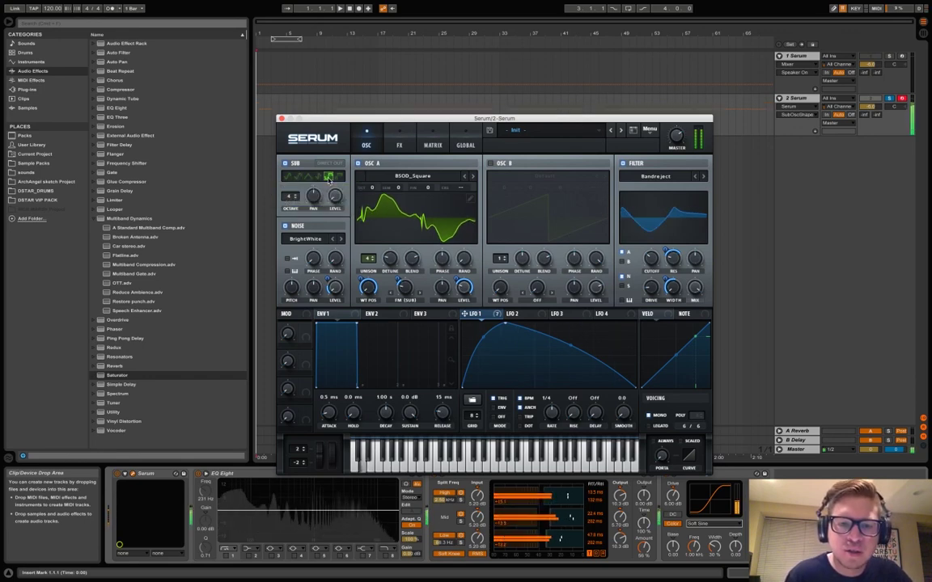
{"action": "key", "text": "z"}
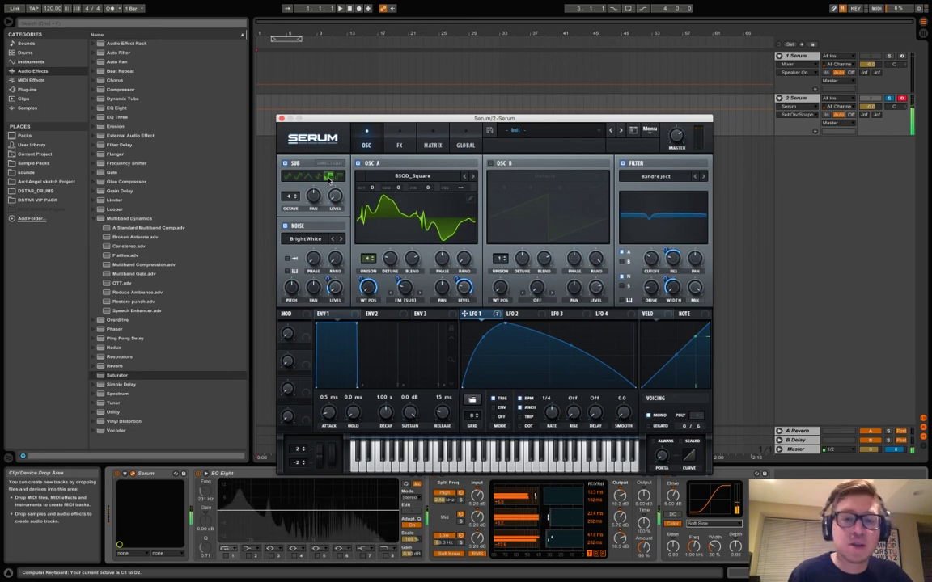
{"action": "key", "text": "z"}
{"action": "key", "text": "a"}
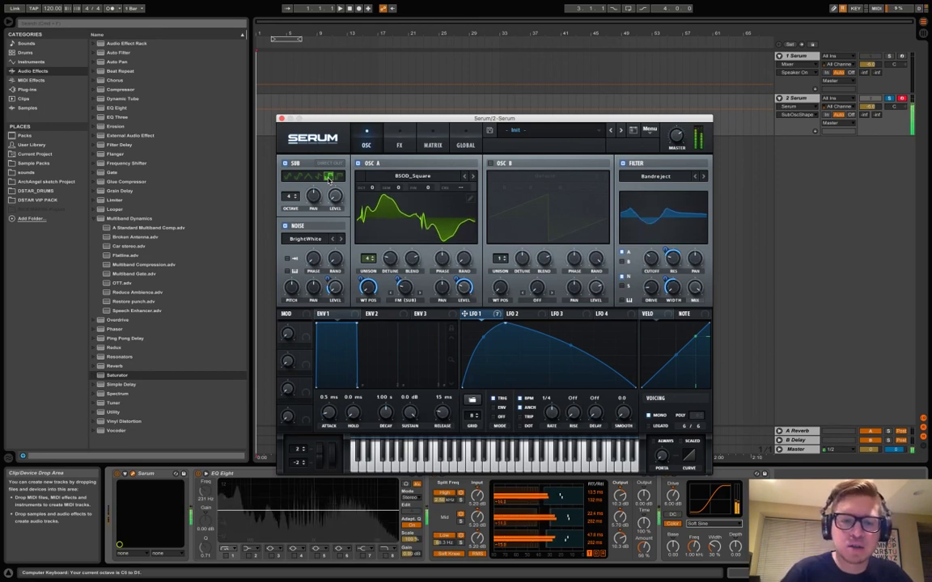
Set the LFO 1 modulation amount on oscillator A's FM warp to 16 while auditioning the bass.
{"action": "left_click", "coordinate": [396, 146]}
{"action": "left_click", "coordinate": [379, 150]}
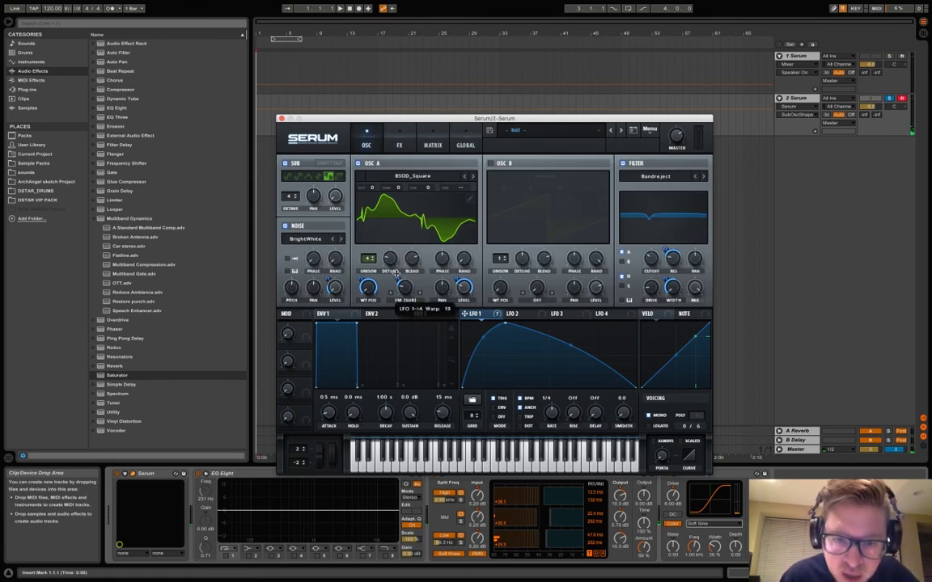
{"action": "key", "text": "a"}
{"action": "left_click_drag", "start_coordinate": [396, 272], "coordinate": [396, 277]}
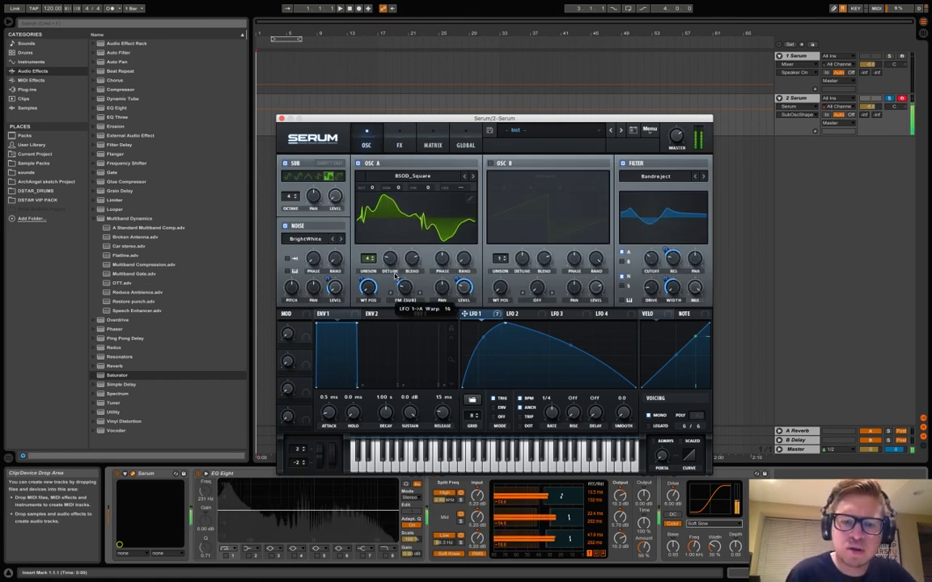